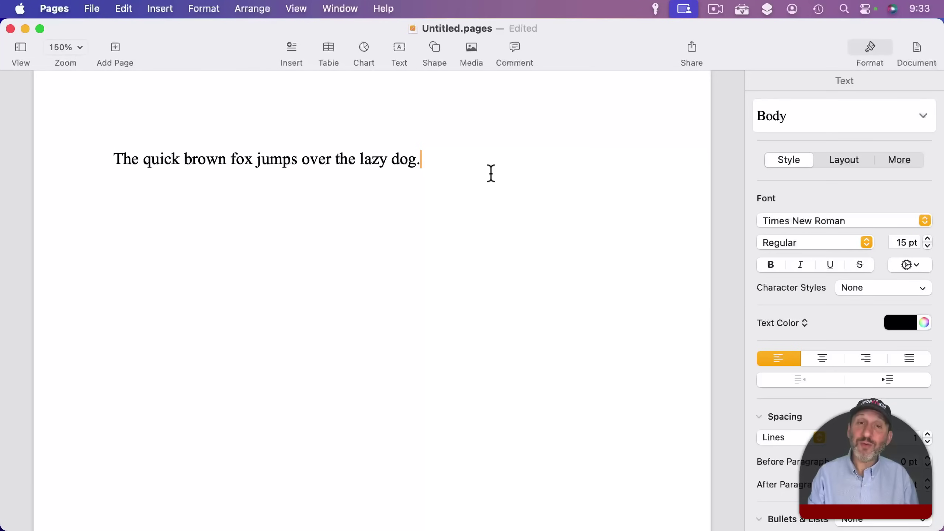
Step through the fox sentence one character at a time and select the word 'over'.
{"action": "key", "text": "Left"}
{"action": "key", "text": "Left"}
{"action": "key", "text": "Left"}
{"action": "key", "text": "Left"}
{"action": "key", "text": "Left"}
{"action": "key", "text": "Left"}
{"action": "key", "text": "Left"}
{"action": "key", "text": "Left"}
{"action": "key", "text": "Left"}
{"action": "key", "text": "Right"}
{"action": "key", "text": "Right"}
{"action": "key", "text": "Right"}
{"action": "key", "text": "Right"}
{"action": "key", "text": "Left"}
{"action": "key", "text": "Left"}
{"action": "key", "text": "Left"}
{"action": "key", "text": "Left"}
{"action": "key", "text": "Left"}
{"action": "key", "text": "Left"}
{"action": "key", "text": "Left"}
{"action": "key", "text": "Left"}
{"action": "key", "text": "Left"}
{"action": "key", "text": "Left"}
{"action": "key", "text": "Left"}
{"action": "key", "text": "Right"}
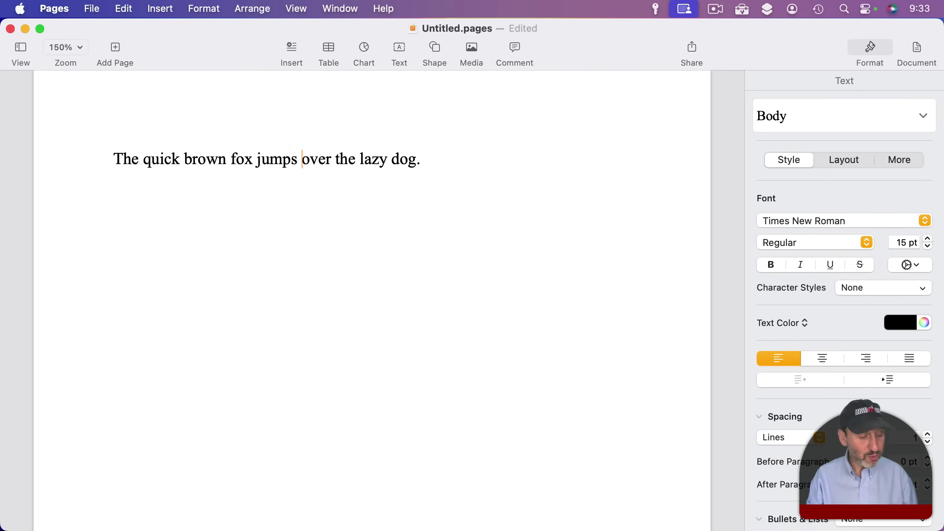
{"action": "key", "text": "shift+Right"}
{"action": "key", "text": "shift+Right"}
{"action": "key", "text": "shift+Right"}
{"action": "key", "text": "shift+Right"}
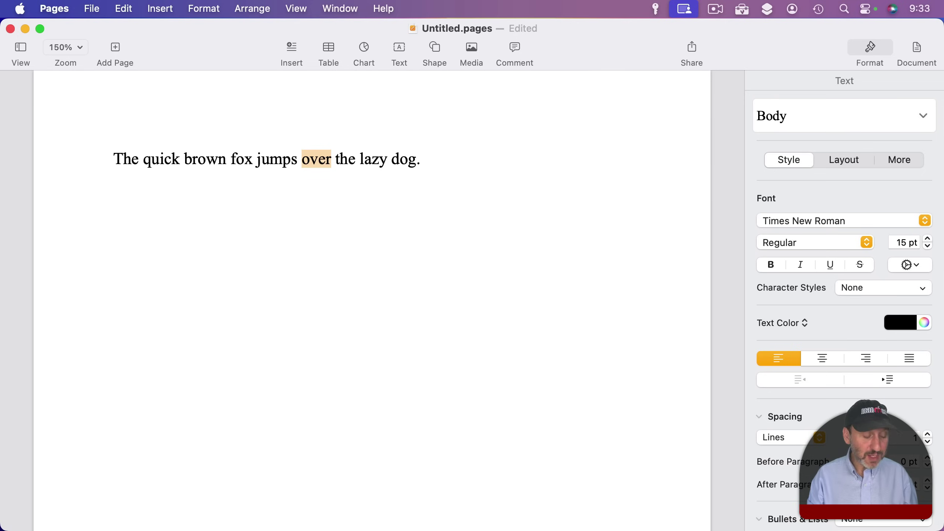
Jump word by word with Option-arrows, then select 'fox jumps over' one word at a time.
{"action": "key", "text": "alt"}
{"action": "key", "text": "alt+Left"}
{"action": "key", "text": "alt+Left"}
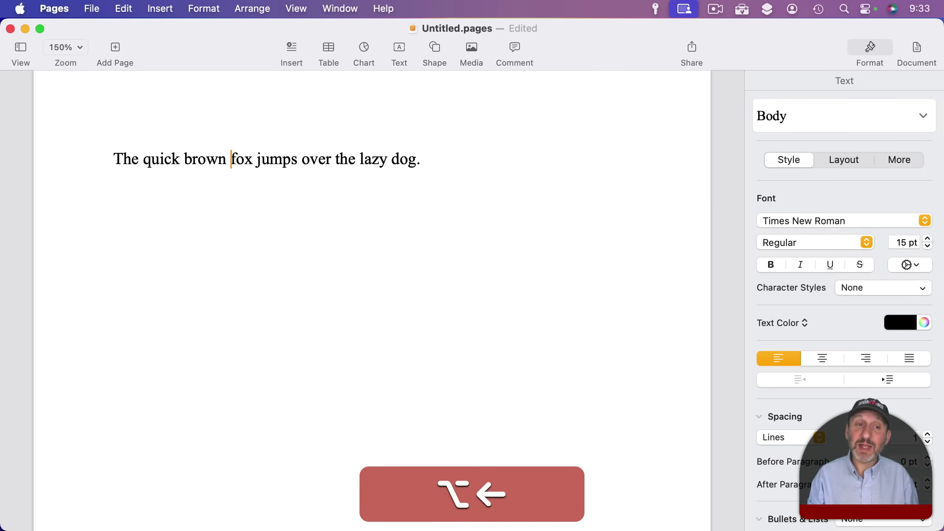
{"action": "key", "text": "alt+Right"}
{"action": "key", "text": "alt+Right"}
{"action": "key", "text": "alt+Right"}
{"action": "key", "text": "alt+Right"}
{"action": "key", "text": "alt+Right"}
{"action": "key", "text": "alt+Left"}
{"action": "key", "text": "alt+Left"}
{"action": "key", "text": "alt+Left"}
{"action": "key", "text": "alt+Left"}
{"action": "key", "text": "alt+Left"}
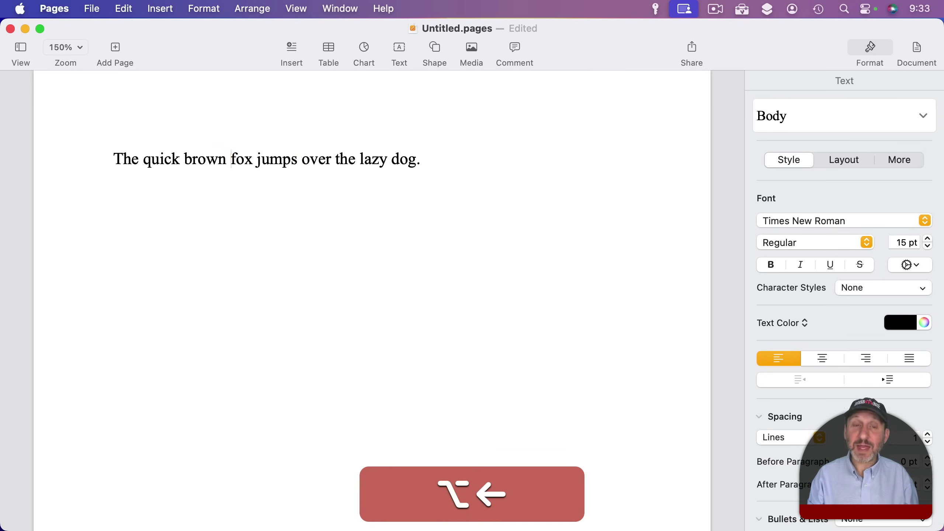
{"action": "key", "text": "alt+shift+Right"}
{"action": "key", "text": "alt+shift+Right"}
{"action": "key", "text": "alt+shift+Right"}
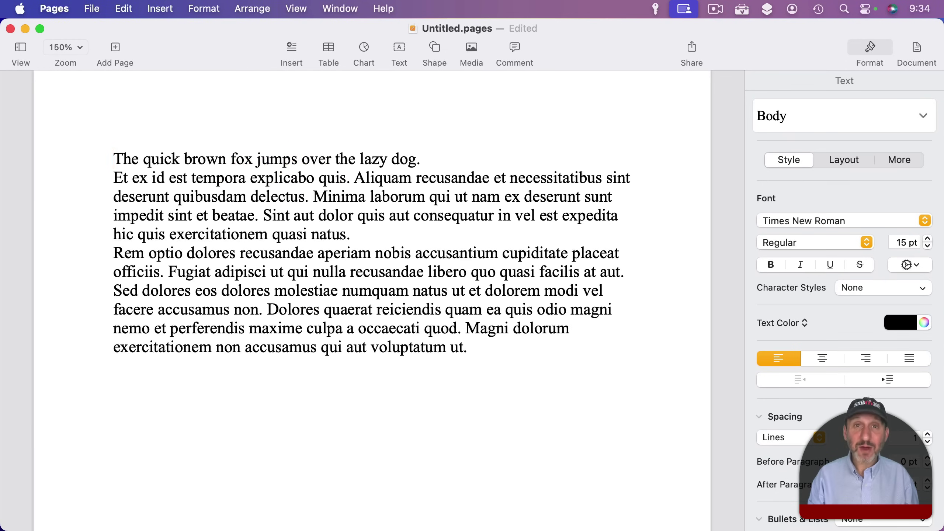
Move by lines and grow then shrink a line-by-line selection, returning to the document start.
{"action": "key", "text": "Down"}
{"action": "key", "text": "Down"}
{"action": "key", "text": "Up"}
{"action": "key", "text": "Up"}
{"action": "key", "text": "shift+Down"}
{"action": "key", "text": "shift+Down"}
{"action": "key", "text": "shift+Down"}
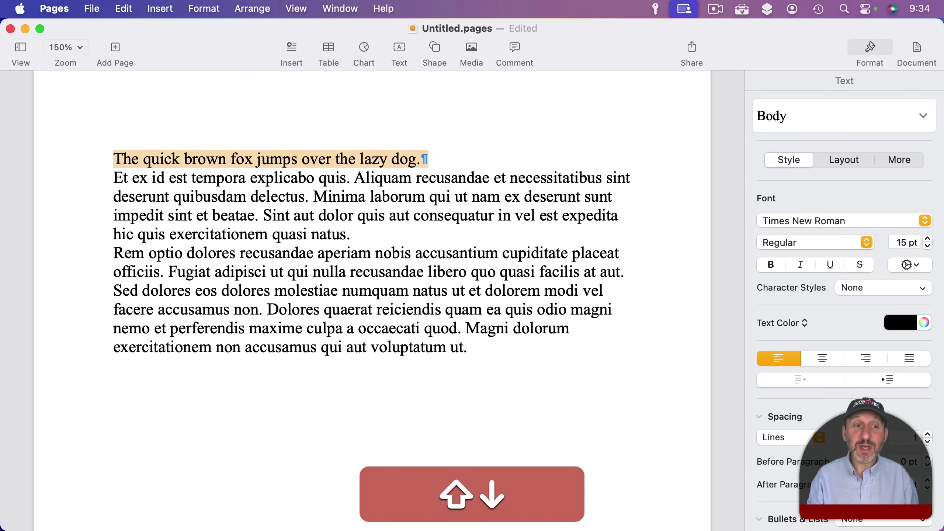
{"action": "key", "text": "shift+Up"}
{"action": "key", "text": "shift+Up"}
{"action": "key", "text": "shift+Up"}
{"action": "key", "text": "shift+Up"}
{"action": "key", "text": "Up"}
Jump between paragraph ends, then select both Latin paragraphs with Option-Shift-Down.
{"action": "key", "text": "alt"}
{"action": "key", "text": "alt+Down"}
{"action": "key", "text": "alt+Down"}
{"action": "key", "text": "alt+Down"}
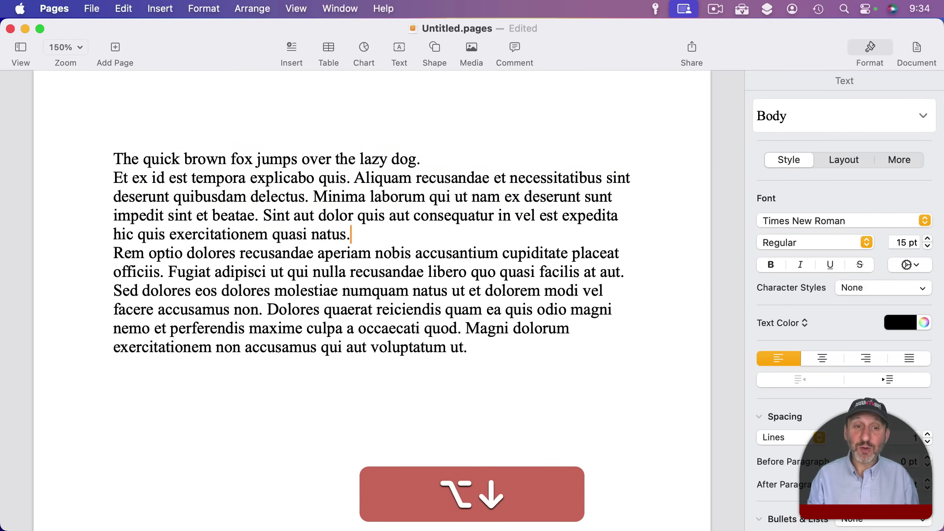
{"action": "key", "text": "alt+Up"}
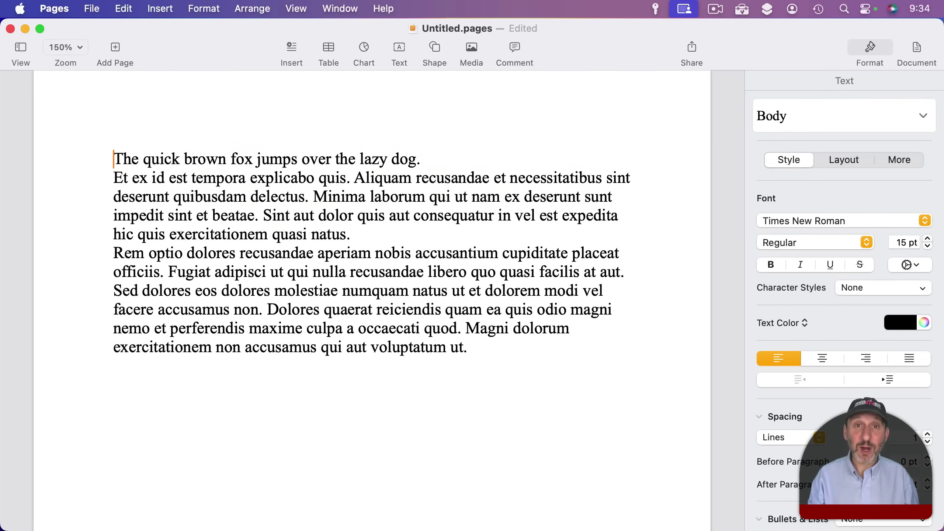
{"action": "key", "text": "alt+shift+Down"}
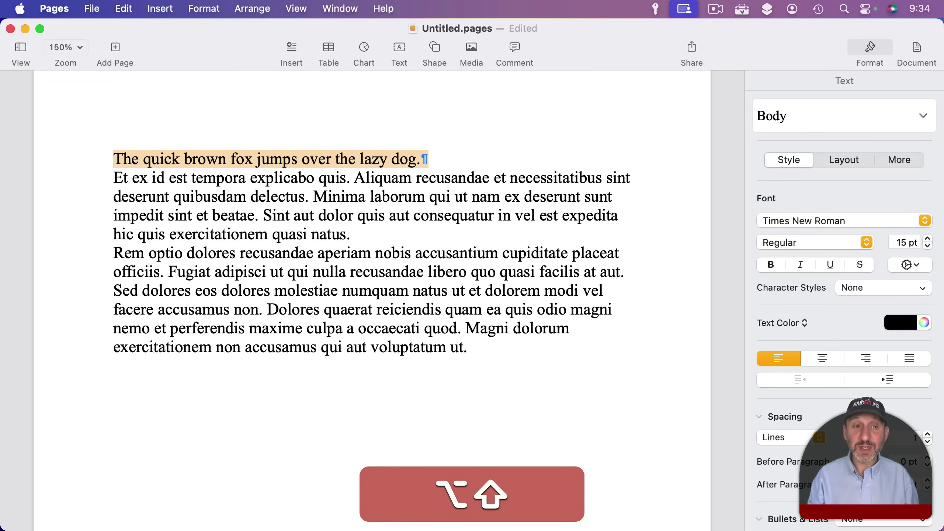
{"action": "key", "text": "alt+shift+Down"}
{"action": "key", "text": "alt+shift+Down"}
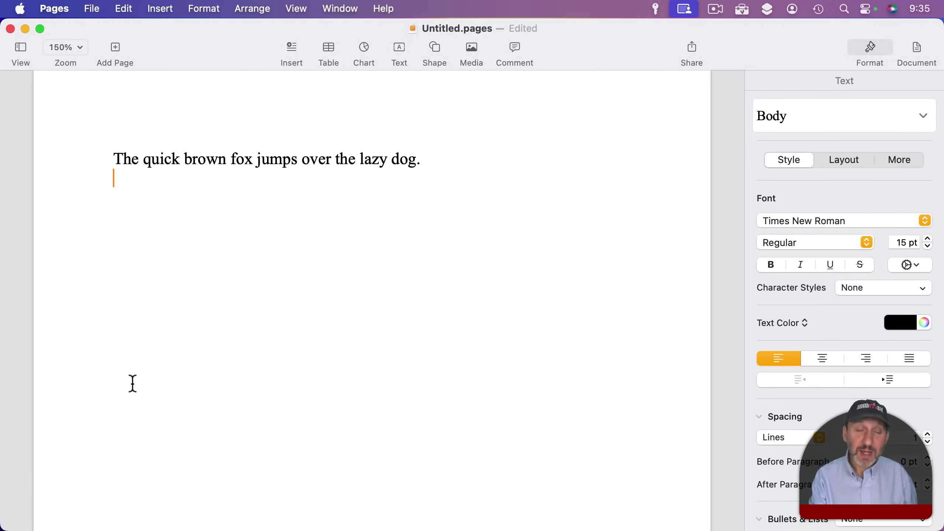
{"action": "key", "text": "ctrl+super+space"}
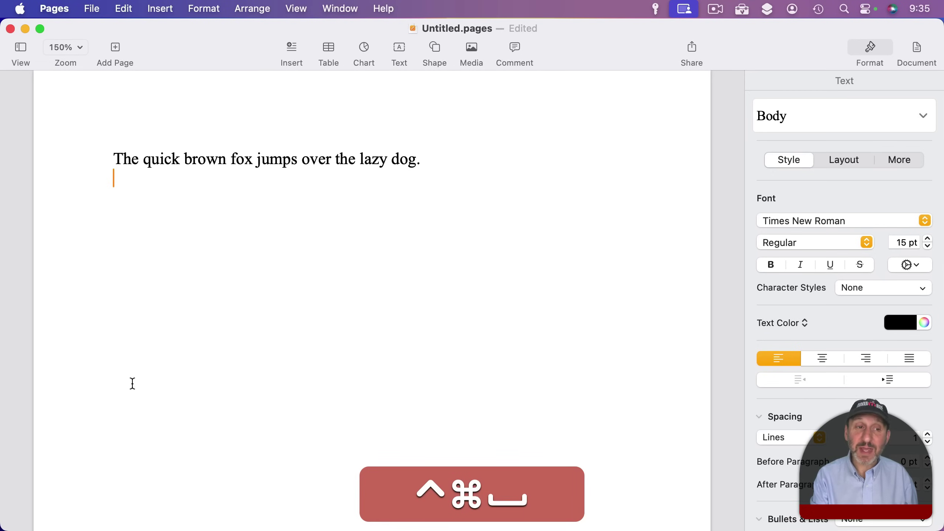
{"action": "key", "text": "Escape"}
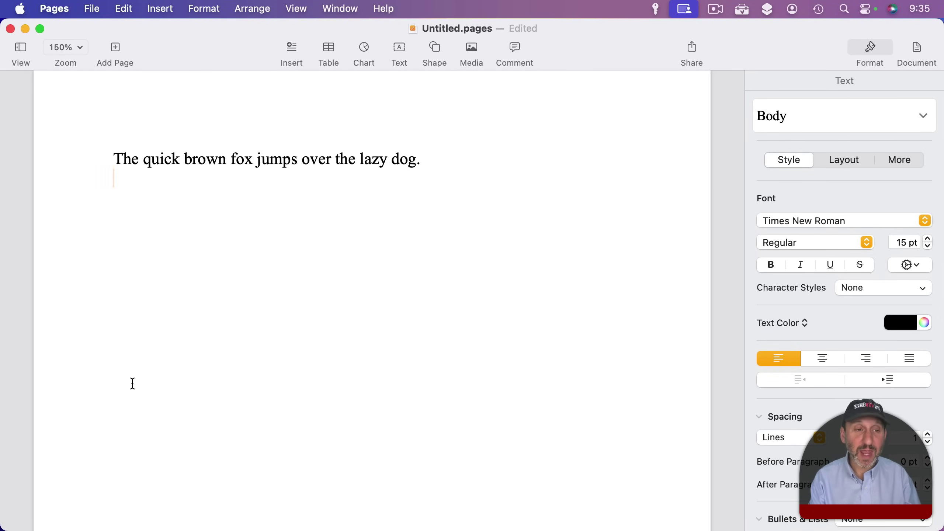
{"action": "key", "text": "fn+e"}
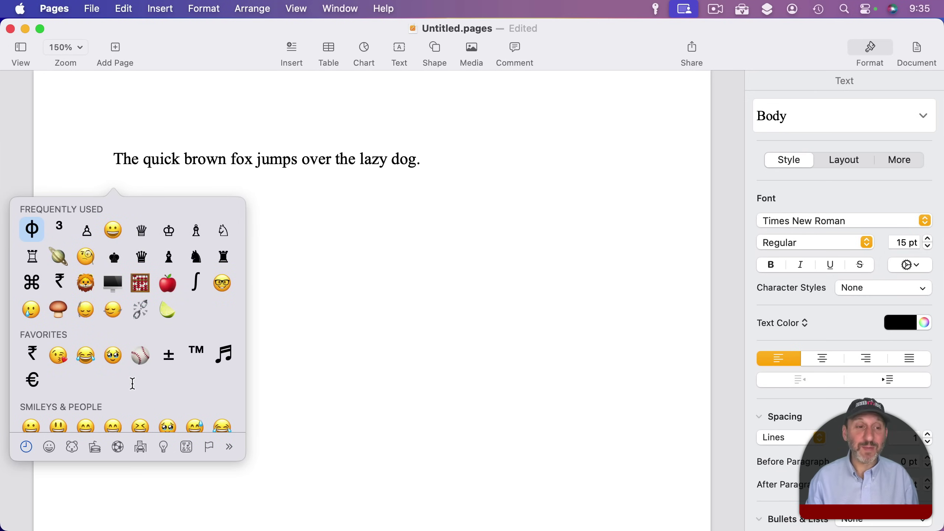
{"action": "scroll", "coordinate": [123, 361], "scroll_direction": "down", "scroll_amount": 10}
{"action": "scroll", "coordinate": [124, 363], "scroll_direction": "down", "scroll_amount": 3}
{"action": "scroll", "coordinate": [125, 363], "scroll_direction": "up", "scroll_amount": 15}
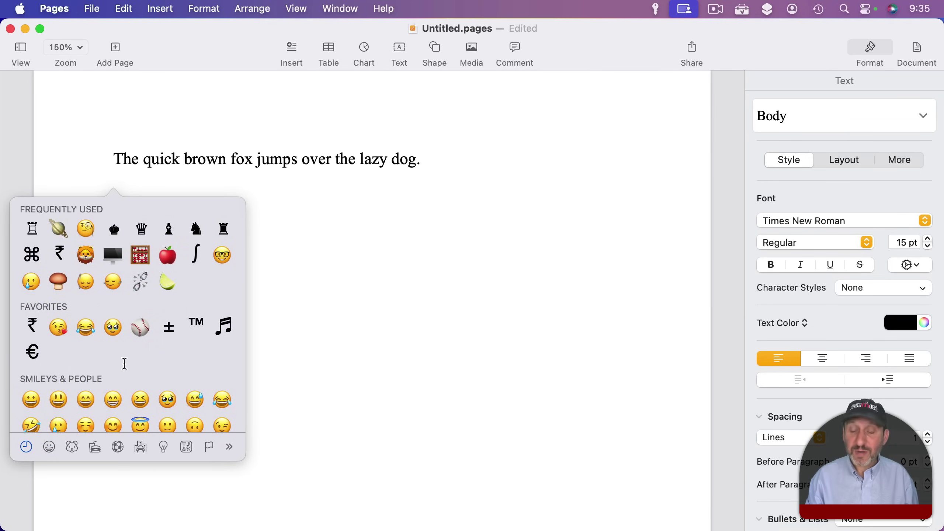
{"action": "scroll", "coordinate": [124, 363], "scroll_direction": "up", "scroll_amount": 3}
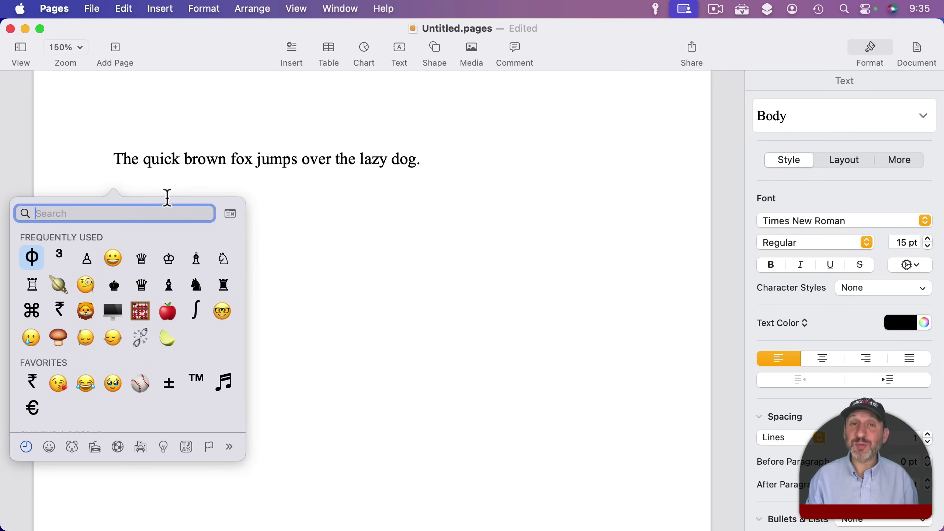
Insert the grinning face emoji on the empty line via an emoji search for 'smile'.
{"action": "left_click", "coordinate": [179, 185]}
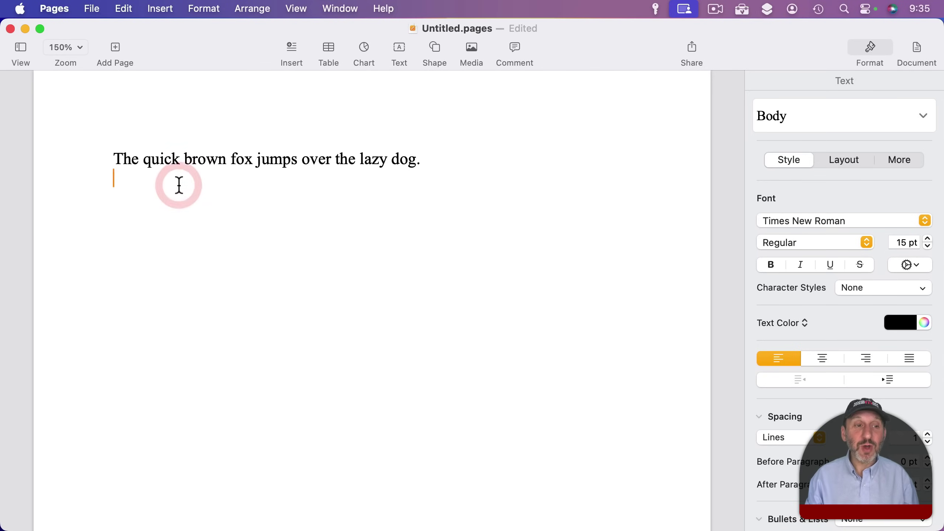
{"action": "key", "text": "ctrl+super+space"}
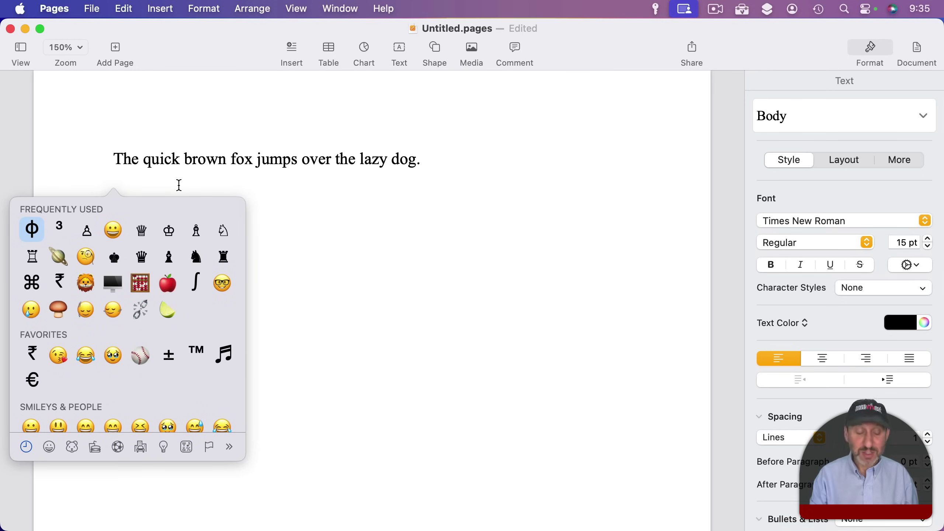
{"action": "type", "text": "smile"}
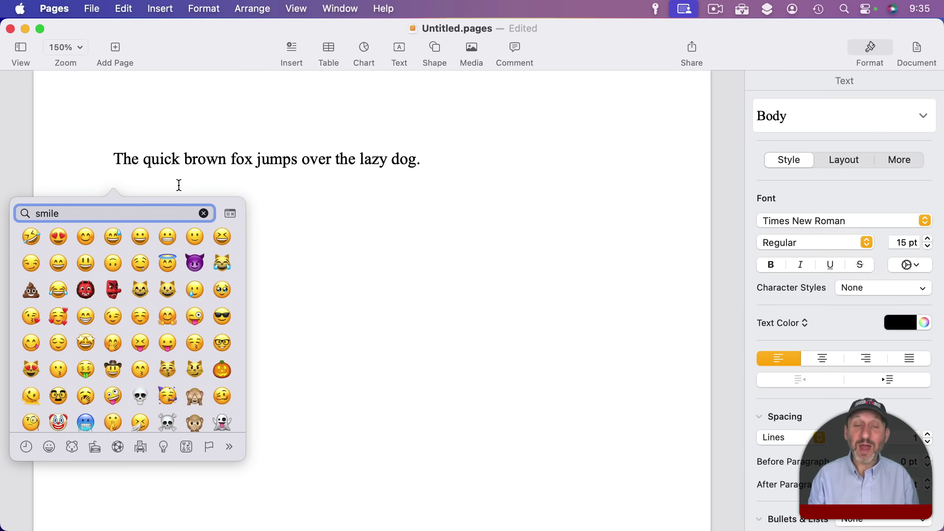
{"action": "key", "text": "Up"}
{"action": "key", "text": "Down"}
{"action": "key", "text": "Down"}
{"action": "key", "text": "Right"}
{"action": "key", "text": "Right"}
{"action": "key", "text": "Right"}
{"action": "key", "text": "Up"}
{"action": "key", "text": "Left"}
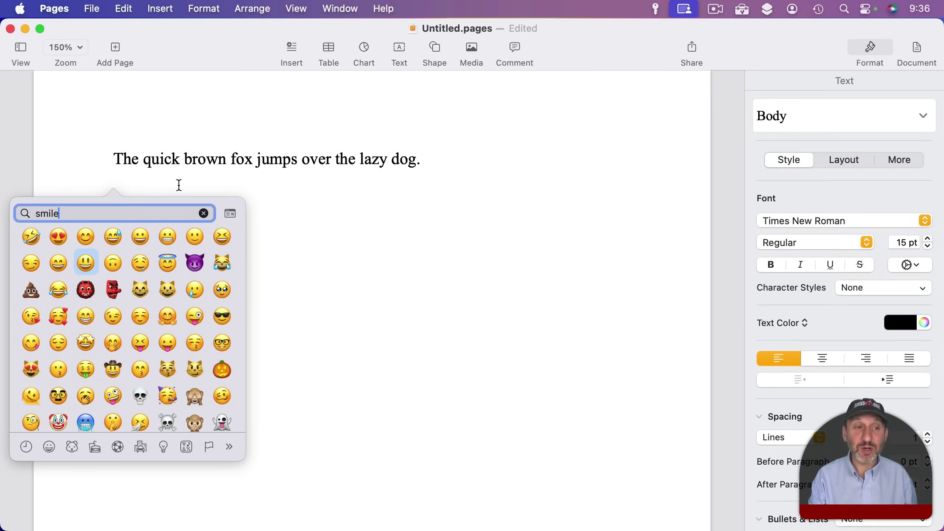
{"action": "key", "text": "Return"}
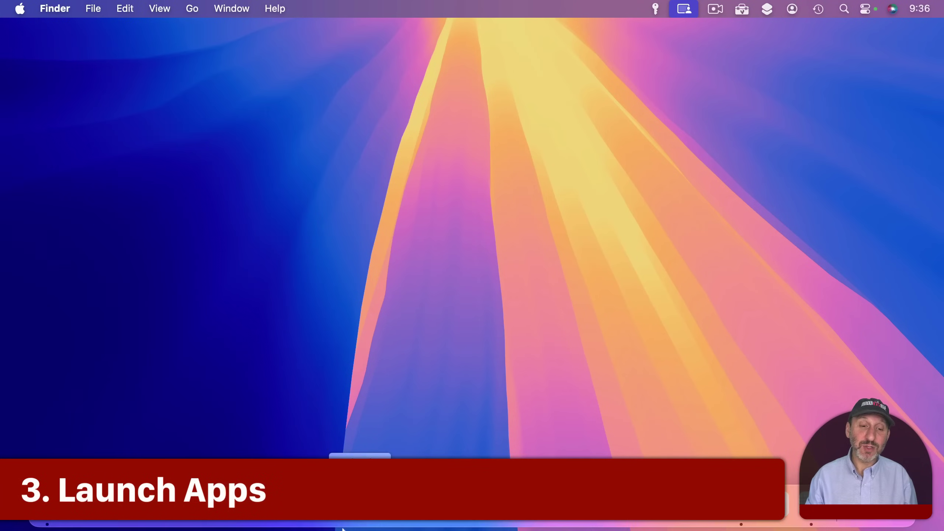
{"action": "mouse_move", "coordinate": [238, 526]}
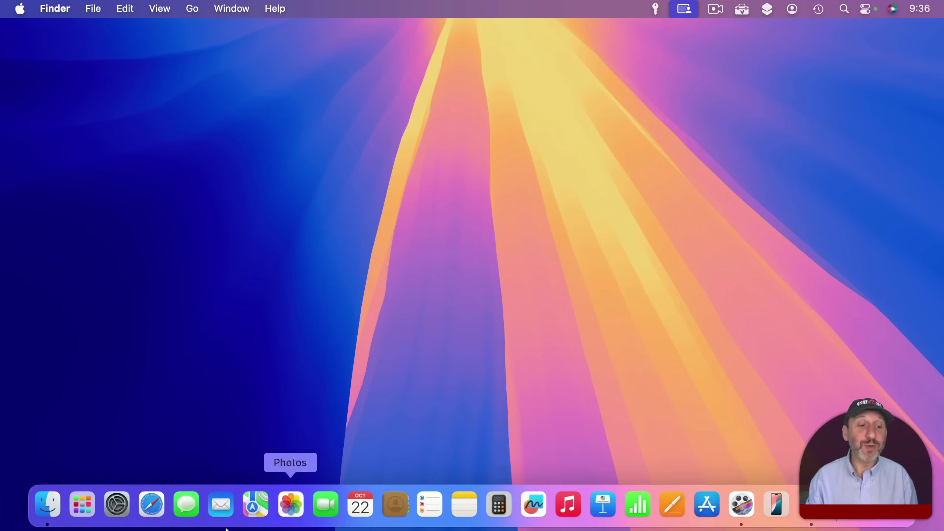
{"action": "left_click", "coordinate": [86, 488]}
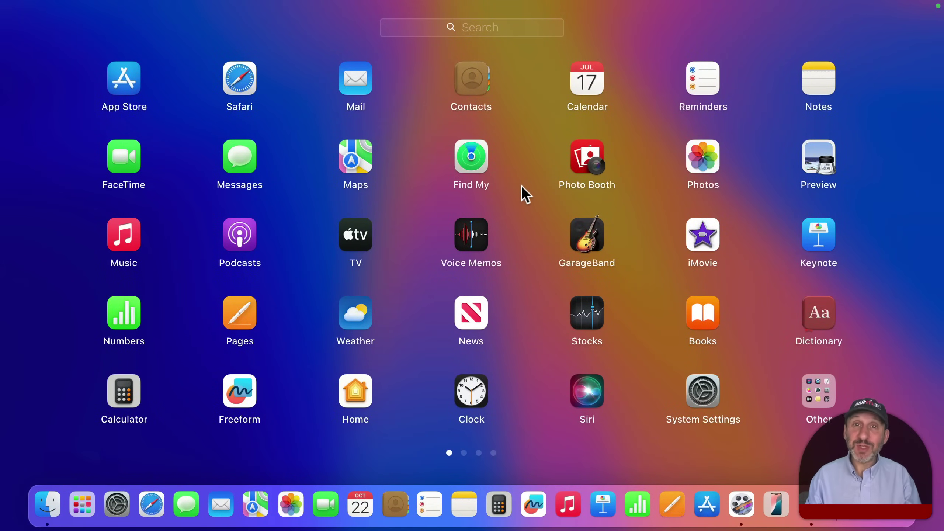
{"action": "key", "text": "Escape"}
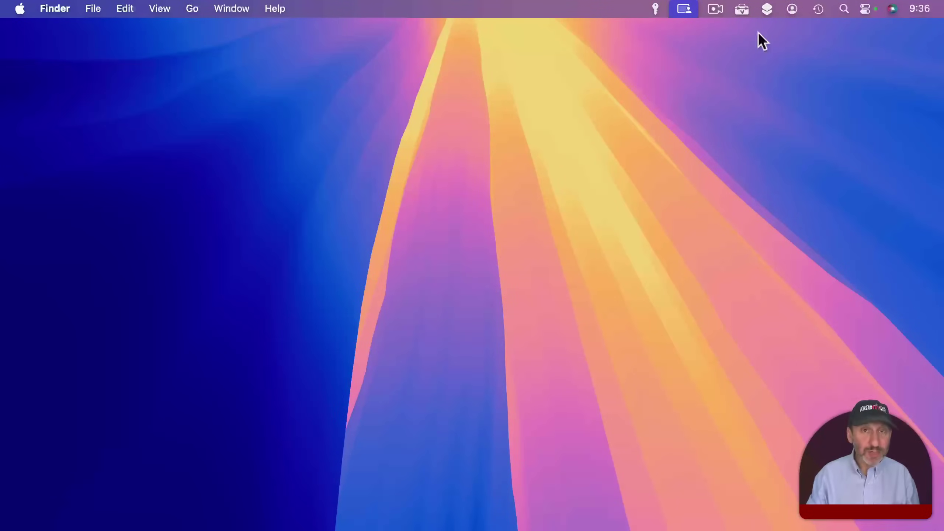
{"action": "key", "text": "super+space"}
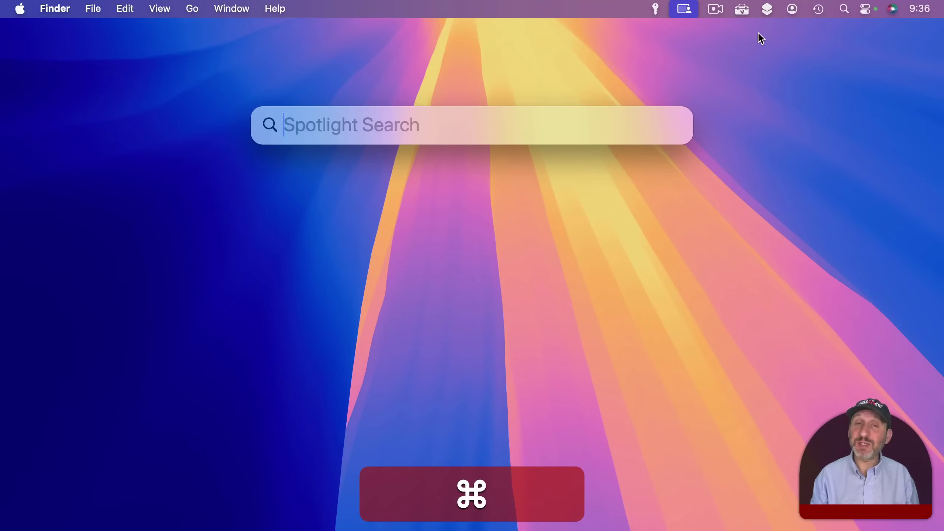
{"action": "type", "text": "calc"}
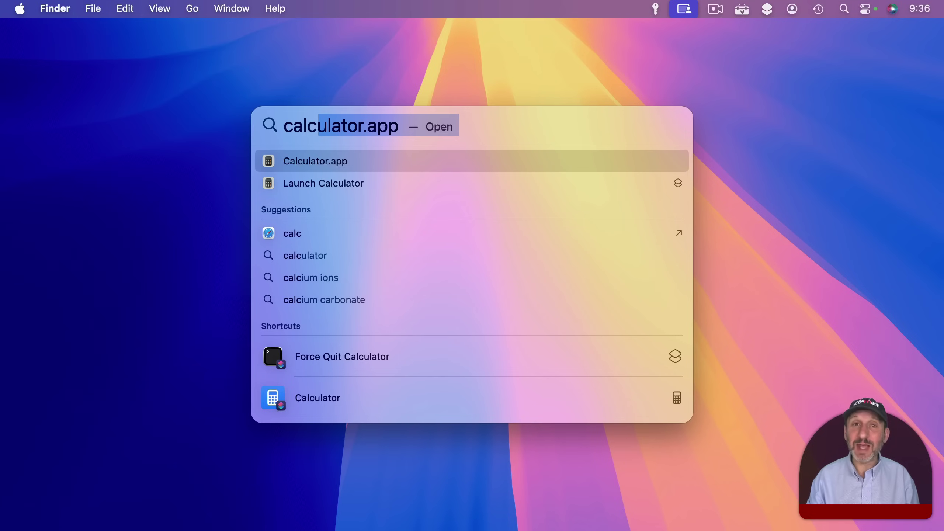
{"action": "key", "text": "Escape"}
{"action": "mouse_move", "coordinate": [117, 519]}
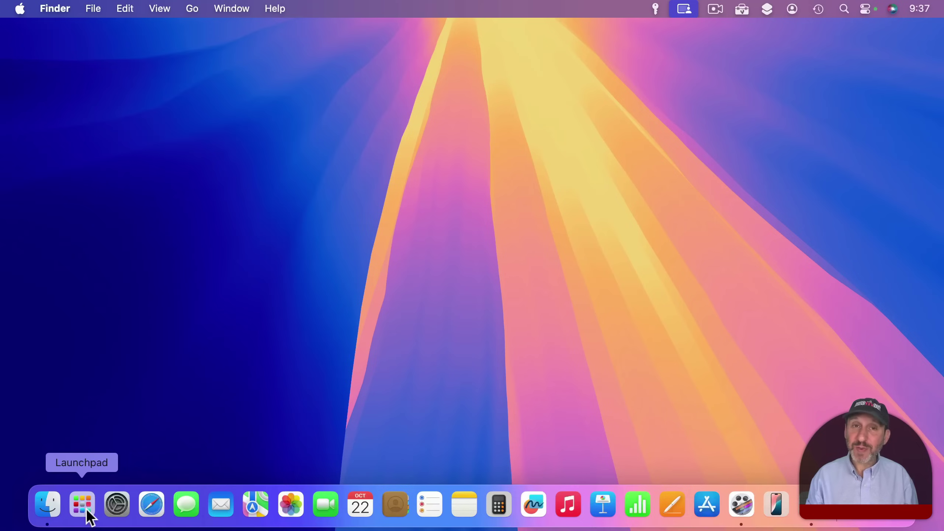
Open the Keyboard Shortcuts list in System Settings' Keyboard section.
{"action": "left_click", "coordinate": [21, 10]}
{"action": "left_click", "coordinate": [38, 56]}
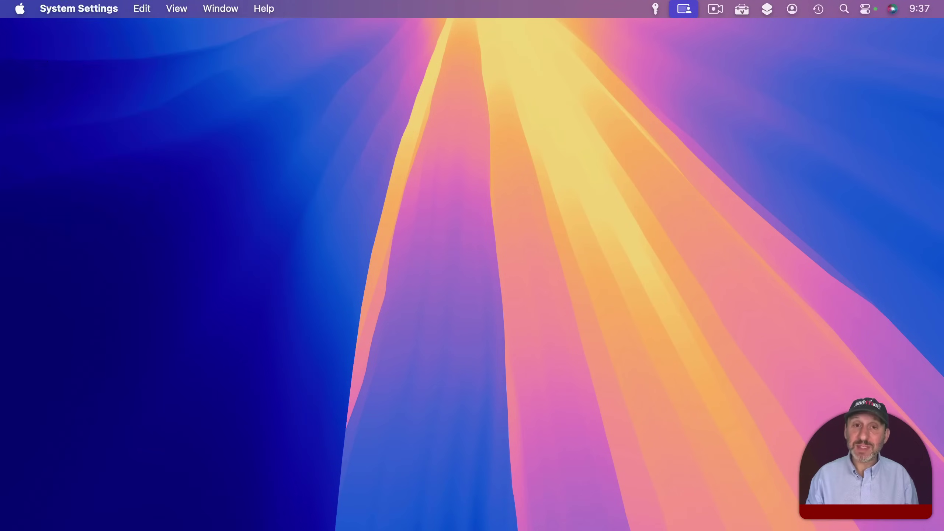
{"action": "scroll", "coordinate": [326, 267], "scroll_direction": "down", "scroll_amount": 10}
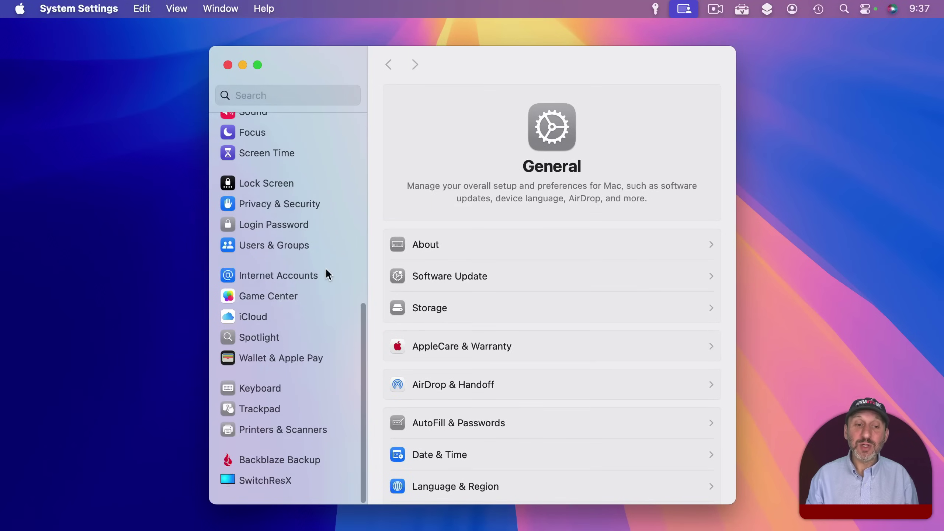
{"action": "left_click", "coordinate": [277, 389]}
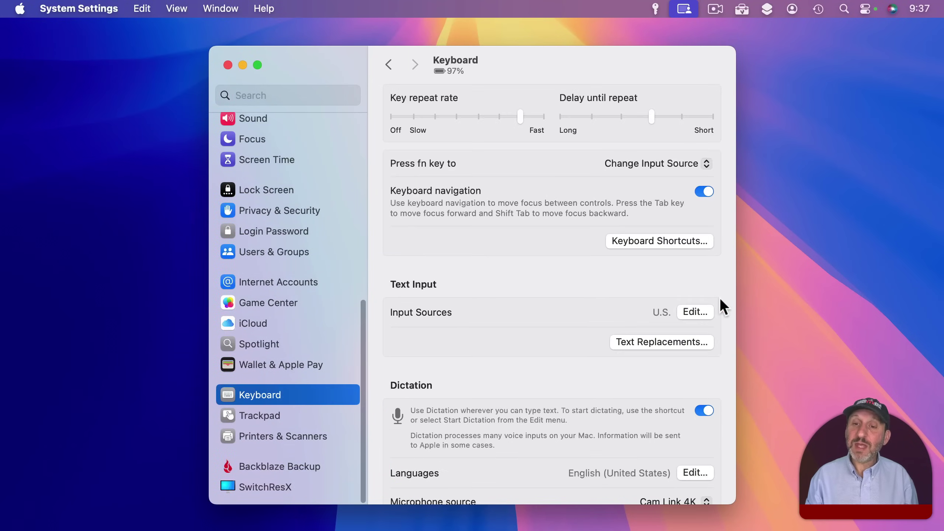
{"action": "left_click", "coordinate": [666, 238]}
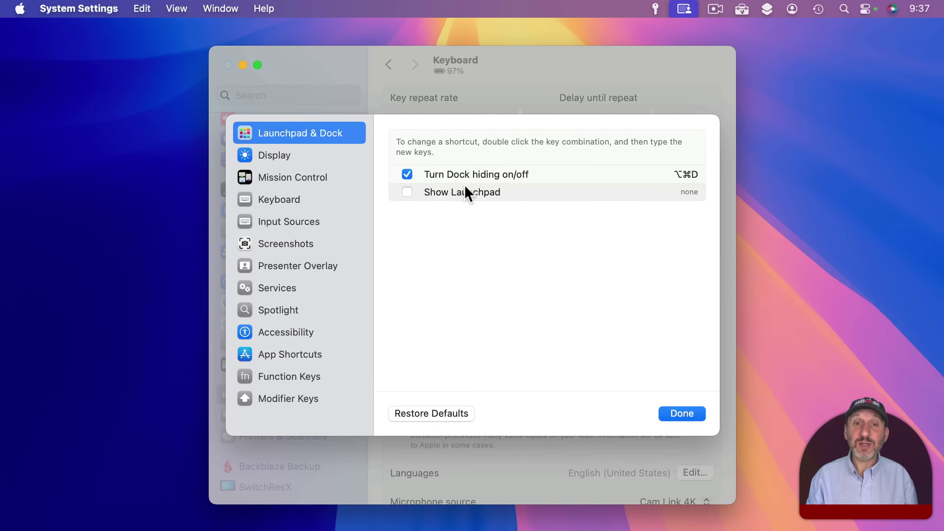
Enable Show Launchpad with shortcut ⌃⌥⌘Space and close the shortcuts sheet.
{"action": "left_click", "coordinate": [407, 192]}
{"action": "double_click", "coordinate": [687, 192]}
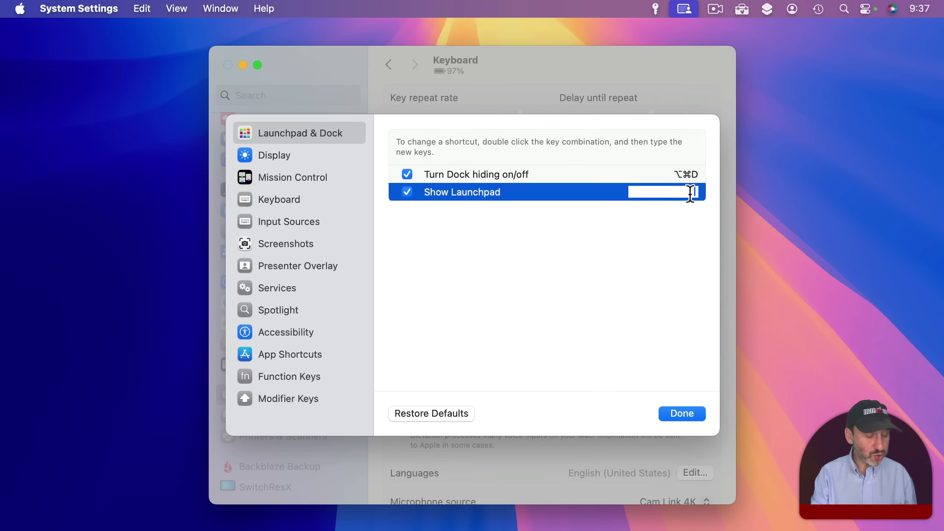
{"action": "key", "text": "ctrl+alt+super+space"}
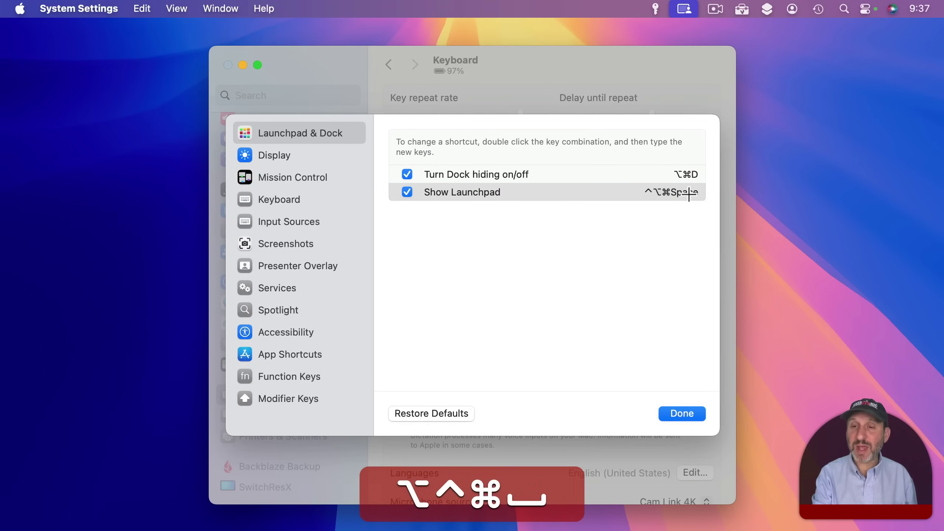
{"action": "left_click", "coordinate": [682, 413]}
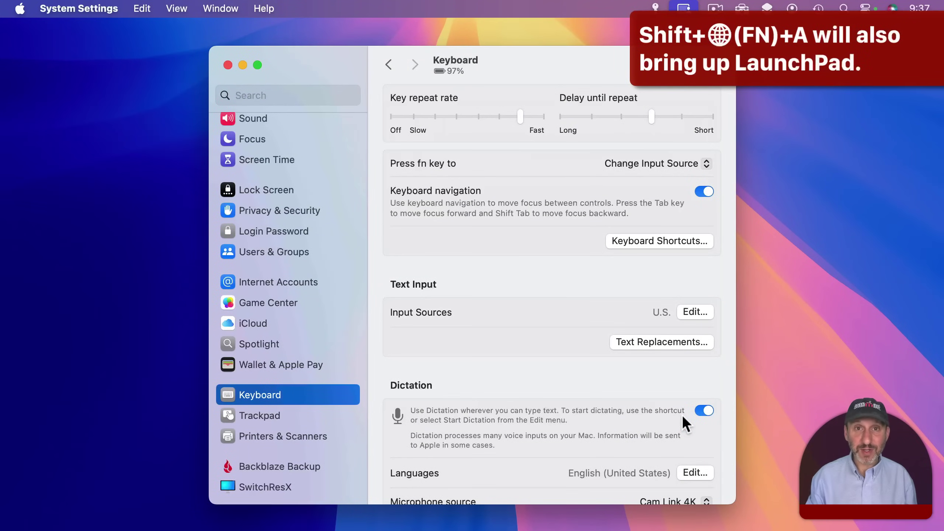
Quit System Settings and launch Calculator by searching 'calc' in Launchpad.
{"action": "key", "text": "super+q"}
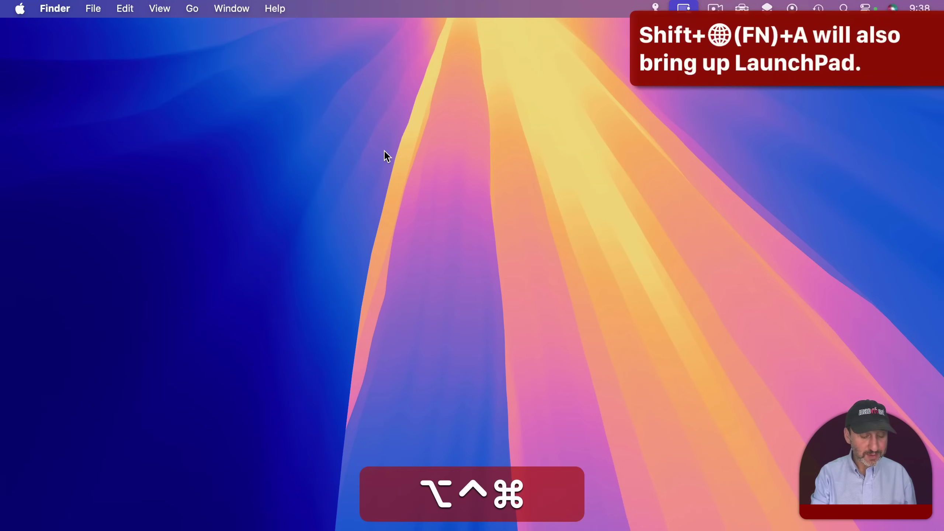
{"action": "key", "text": "ctrl+alt+super+space"}
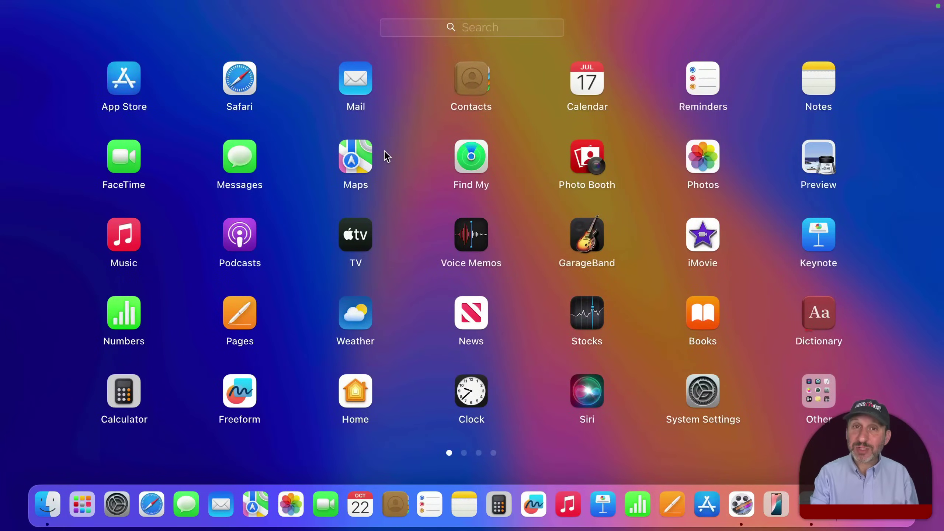
{"action": "type", "text": "calc"}
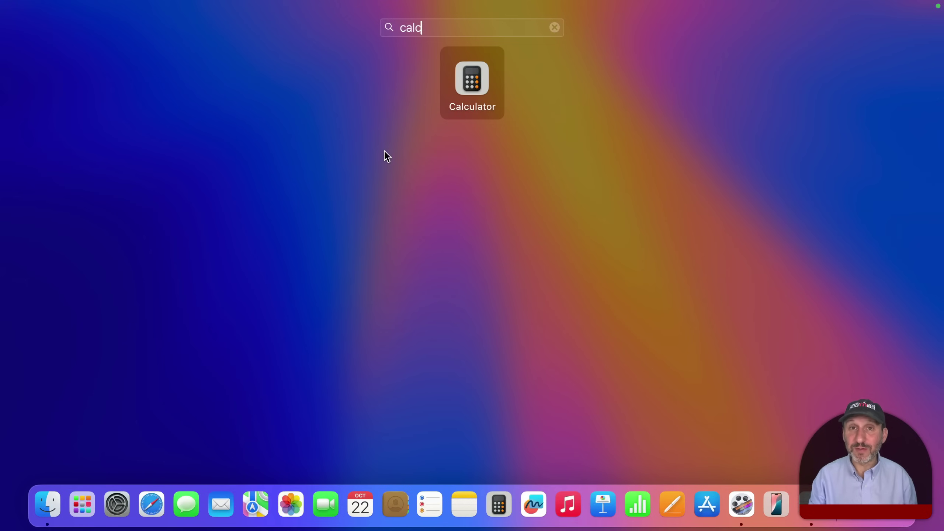
{"action": "key", "text": "Return"}
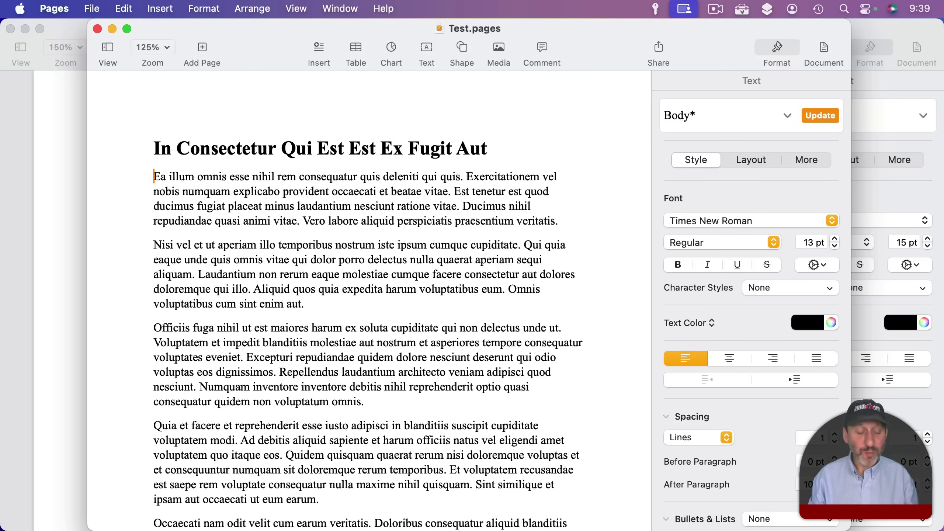
Cycle the Command-Tab app switcher through Finder and TextEdit back around to Pages.
{"action": "key", "text": "super"}
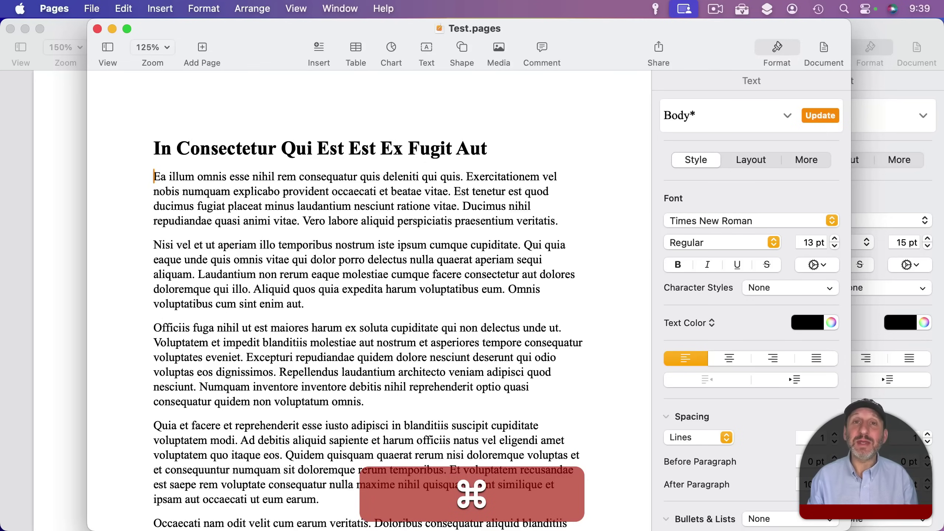
{"action": "key", "text": "super+Tab"}
{"action": "key", "text": "super+Tab"}
{"action": "key", "text": "super+Tab"}
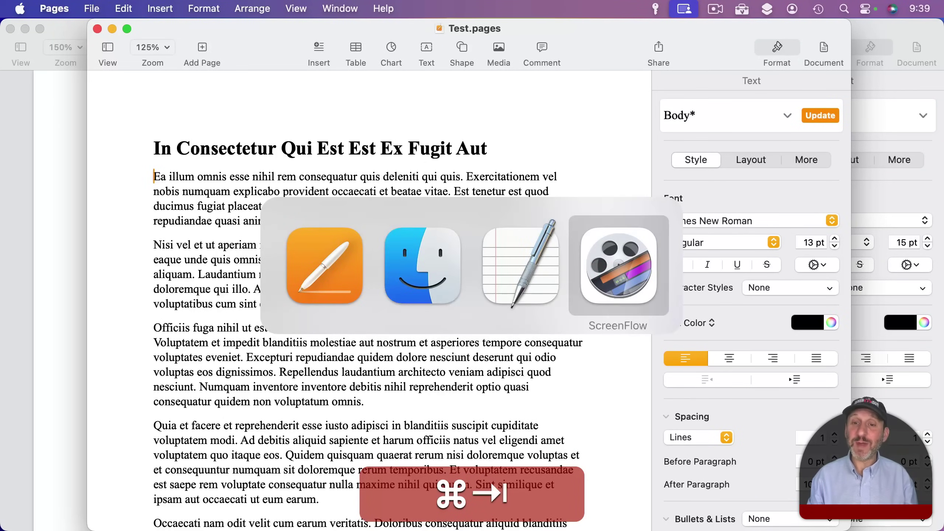
{"action": "key", "text": "super+Tab"}
{"action": "key", "text": "super+Tab"}
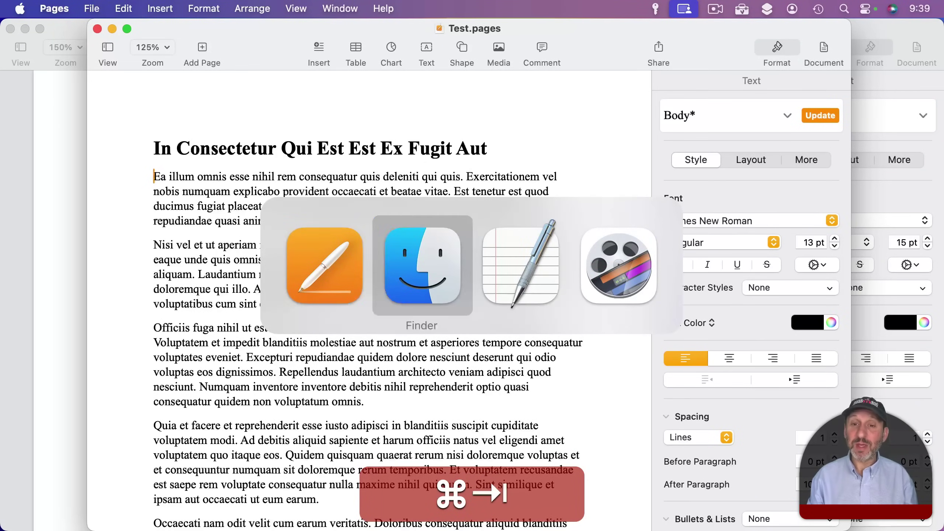
{"action": "key", "text": "super+Tab"}
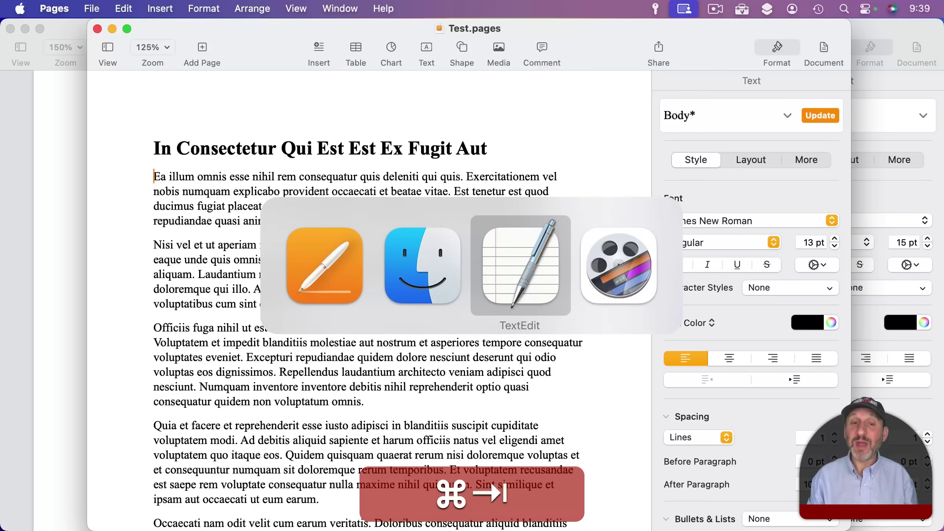
{"action": "key", "text": "super+Tab"}
{"action": "key", "text": "super+Tab"}
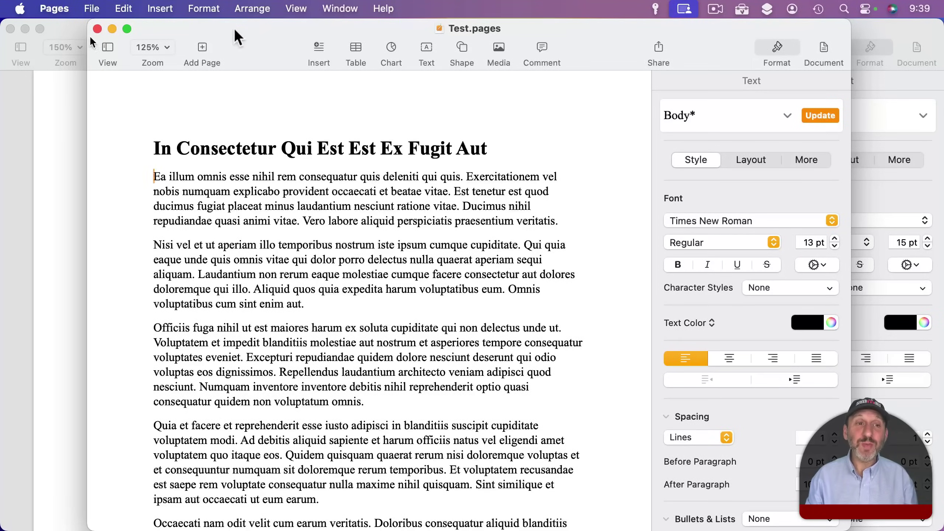
Bring Untitled.pages forward, then switch windows with Command-` until Test.pages is in front.
{"action": "left_click_drag", "start_coordinate": [257, 30], "coordinate": [227, 11]}
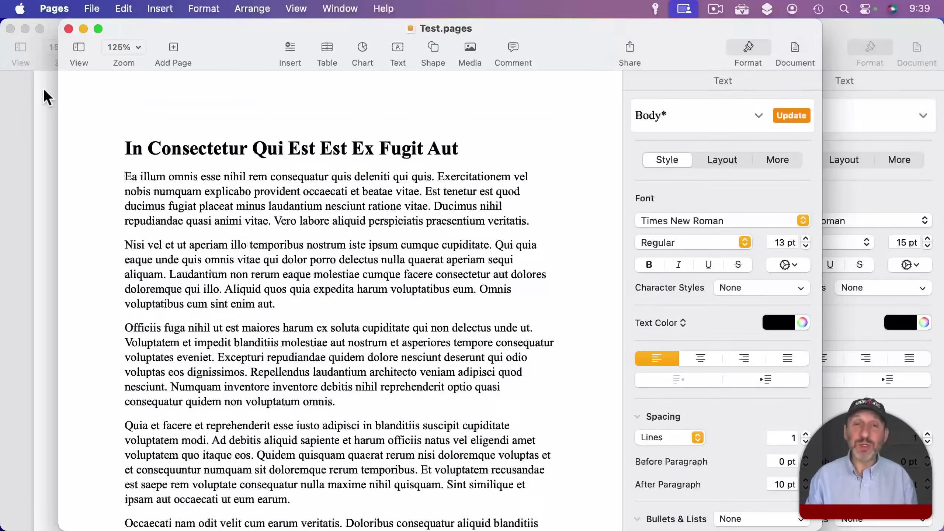
{"action": "left_click", "coordinate": [43, 87]}
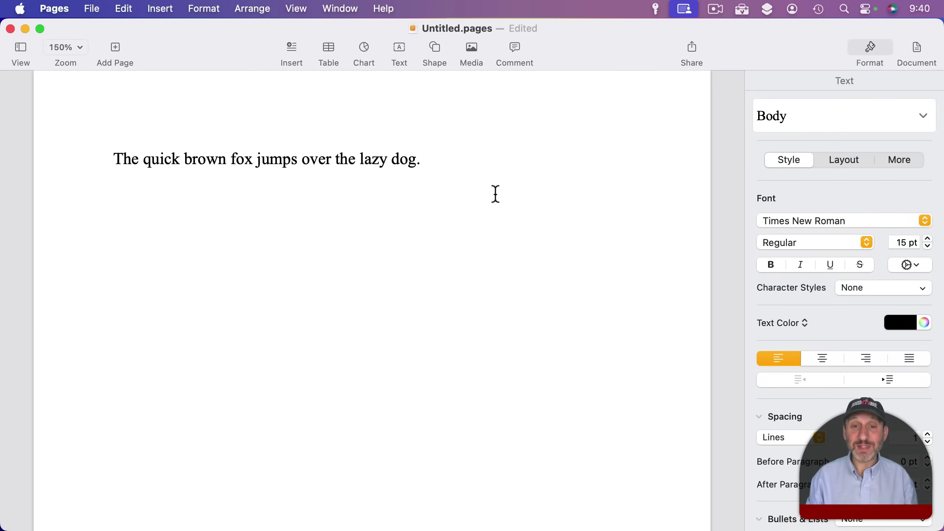
{"action": "key", "text": "super"}
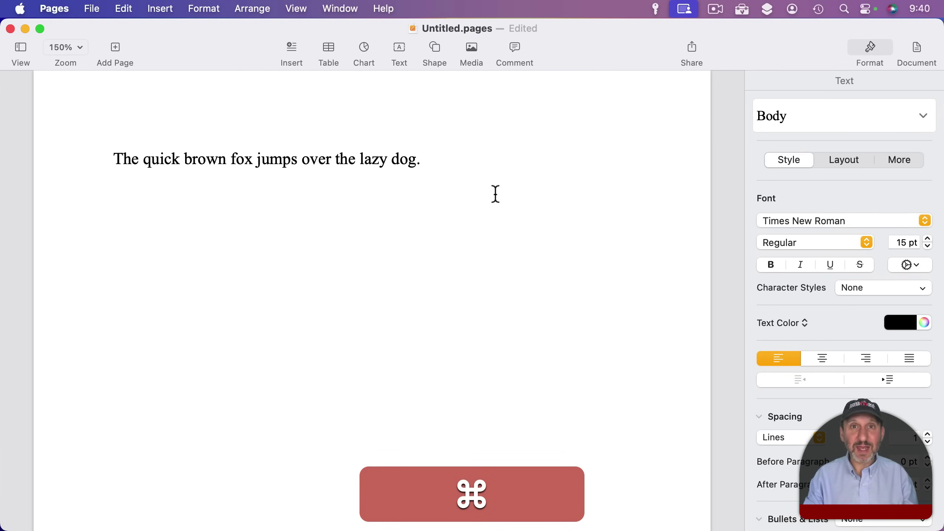
{"action": "key", "text": "super+grave"}
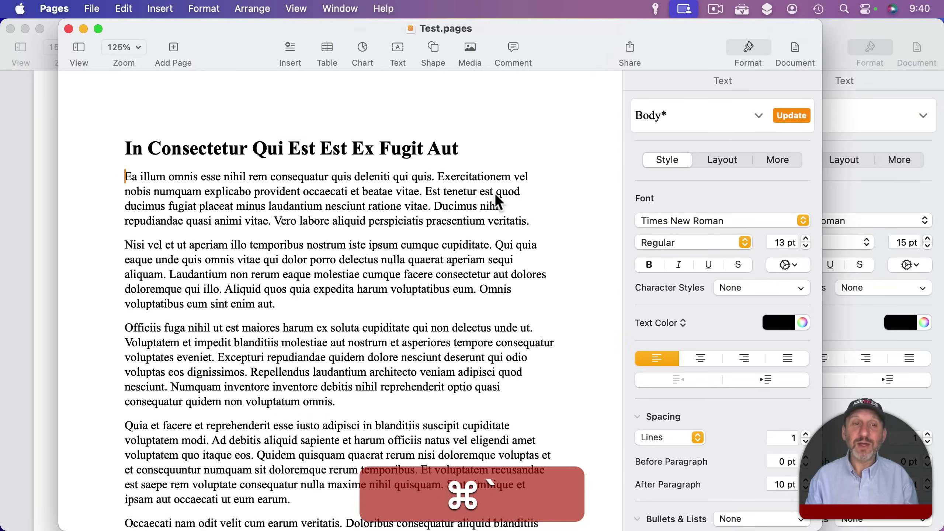
{"action": "key", "text": "super+grave"}
{"action": "key", "text": "super+grave"}
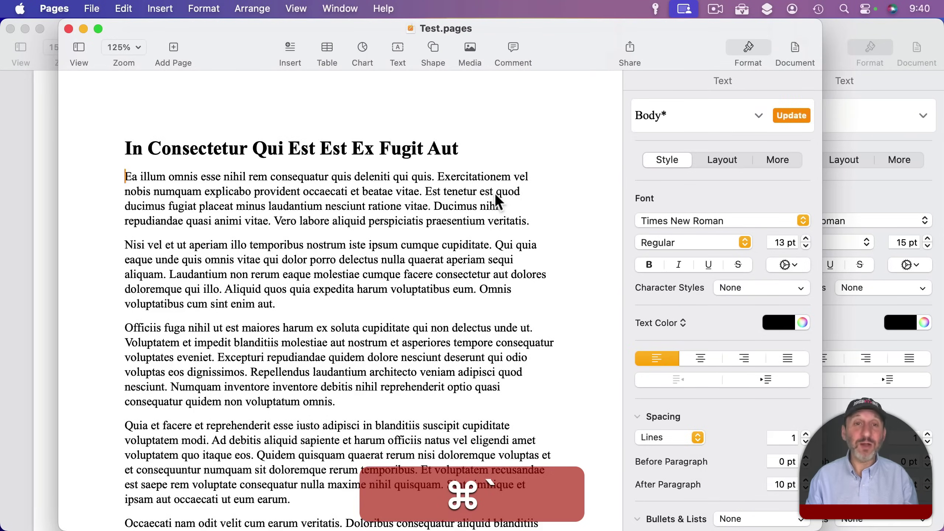
{"action": "key", "text": "super+grave"}
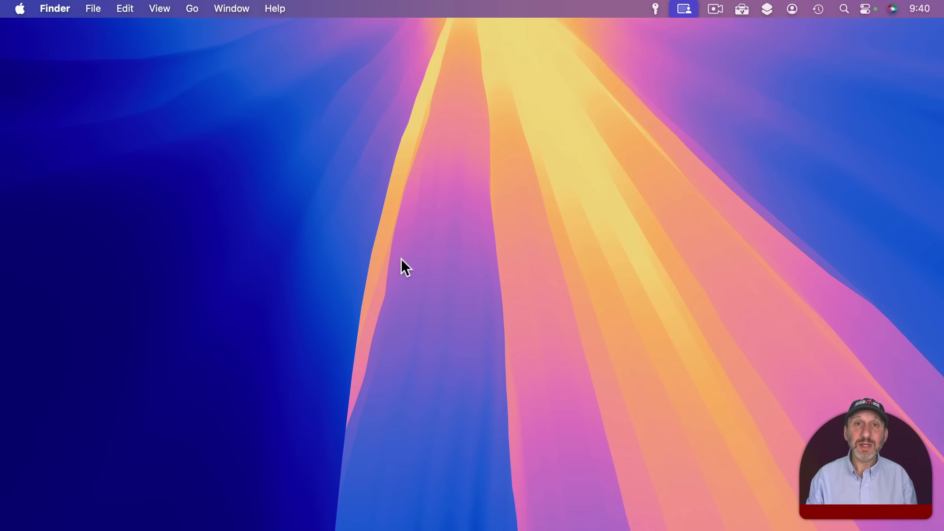
{"action": "mouse_move", "coordinate": [343, 528]}
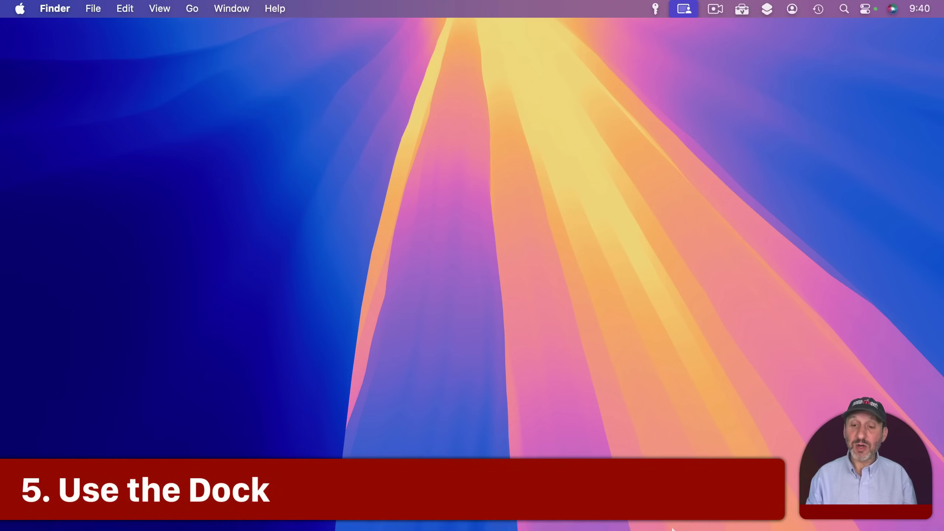
{"action": "right_click", "coordinate": [673, 509]}
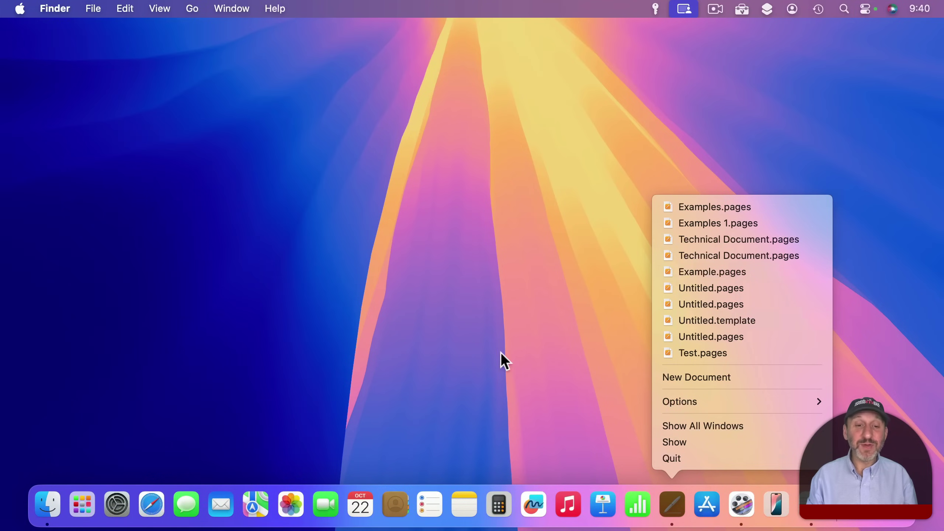
{"action": "left_click", "coordinate": [342, 402]}
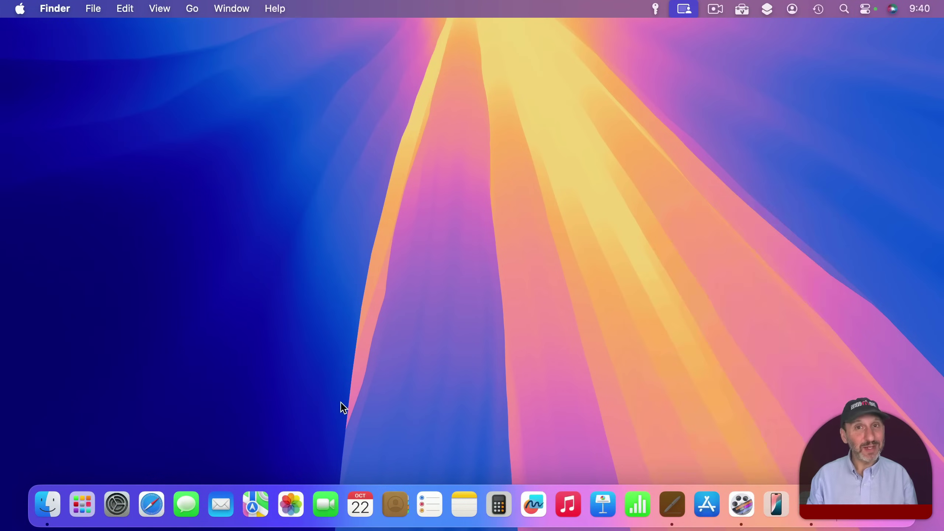
{"action": "left_click", "coordinate": [19, 10]}
{"action": "left_click", "coordinate": [37, 55]}
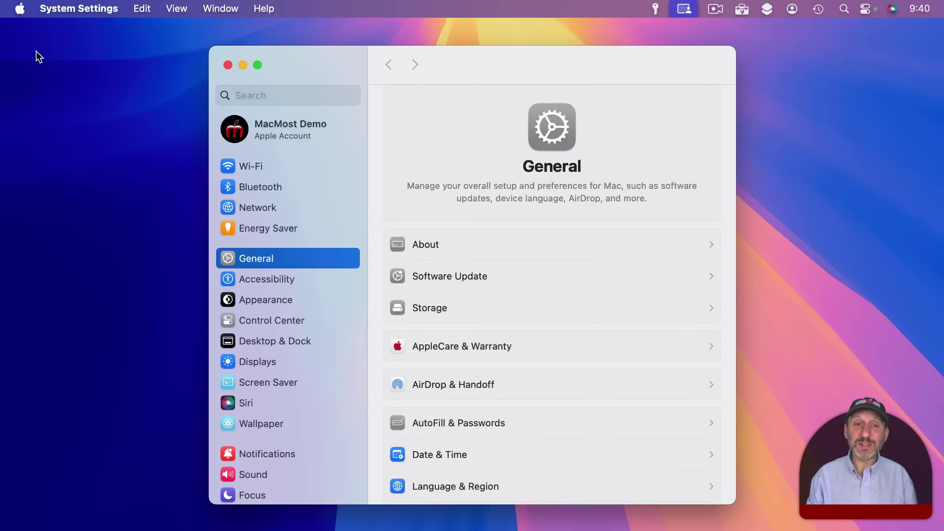
{"action": "scroll", "coordinate": [307, 400], "scroll_direction": "down", "scroll_amount": 10}
{"action": "scroll", "coordinate": [307, 401], "scroll_direction": "up", "scroll_amount": 2}
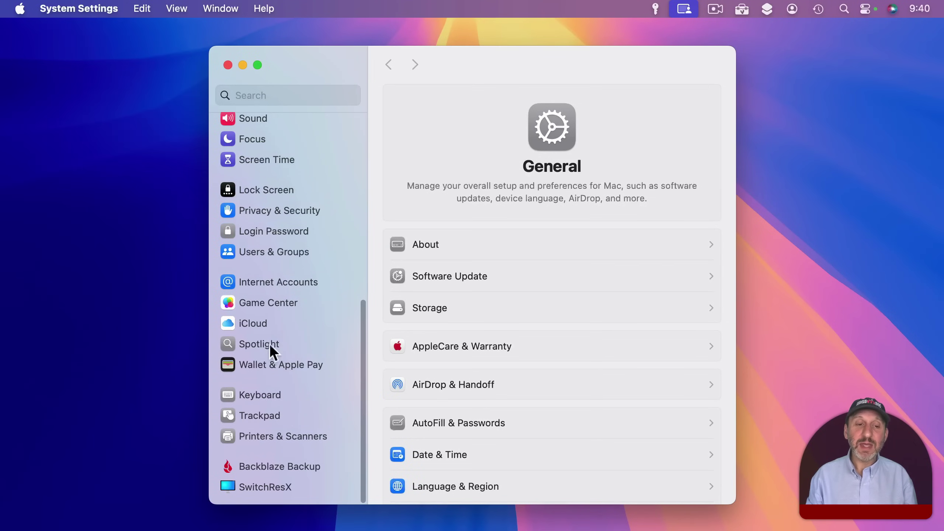
{"action": "left_click", "coordinate": [261, 395]}
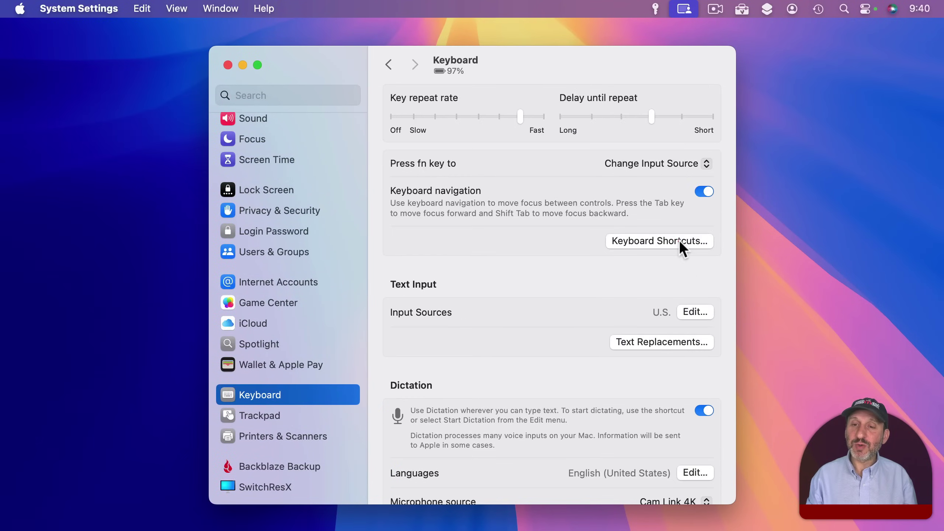
{"action": "left_click", "coordinate": [681, 242]}
{"action": "left_click", "coordinate": [286, 199]}
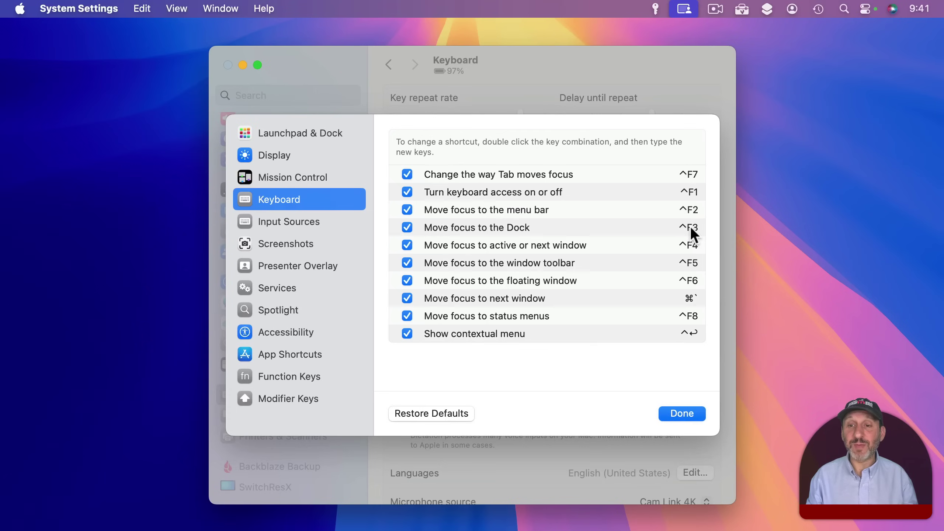
{"action": "left_click", "coordinate": [677, 413]}
{"action": "left_click", "coordinate": [227, 64]}
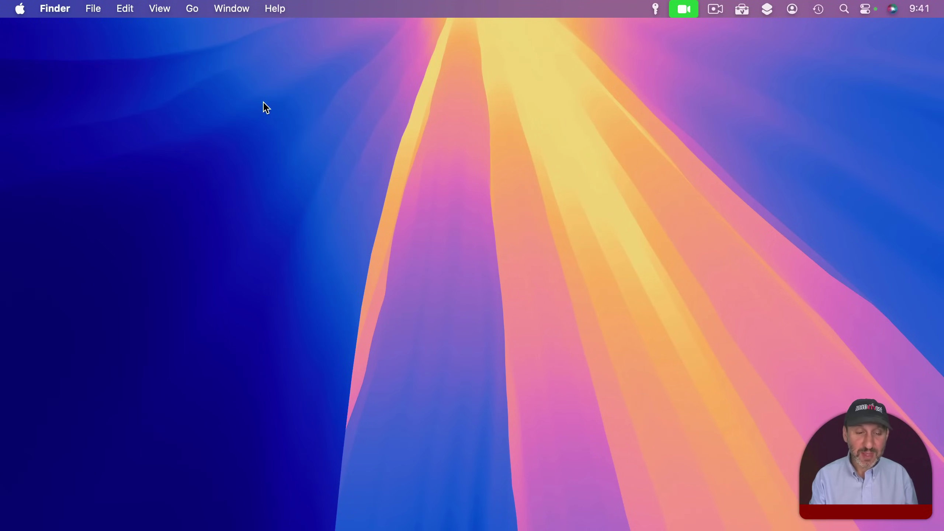
Move keyboard focus into the Dock, arrow across the apps and launch Calculator.
{"action": "key", "text": "fn+a"}
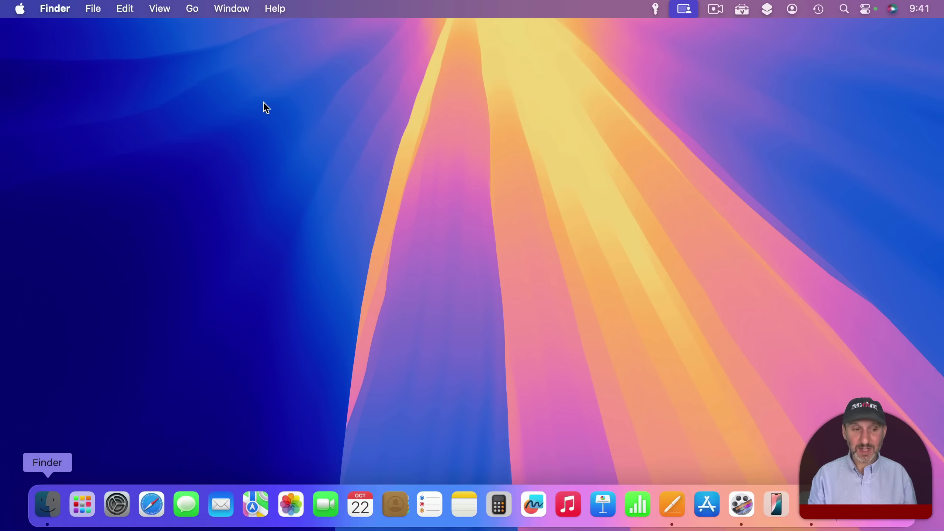
{"action": "key", "text": "Right"}
{"action": "key", "text": "Right"}
{"action": "key", "text": "Right"}
{"action": "key", "text": "Right"}
{"action": "key", "text": "Right"}
{"action": "key", "text": "Right"}
{"action": "key", "text": "Right"}
{"action": "key", "text": "Right"}
{"action": "key", "text": "Right"}
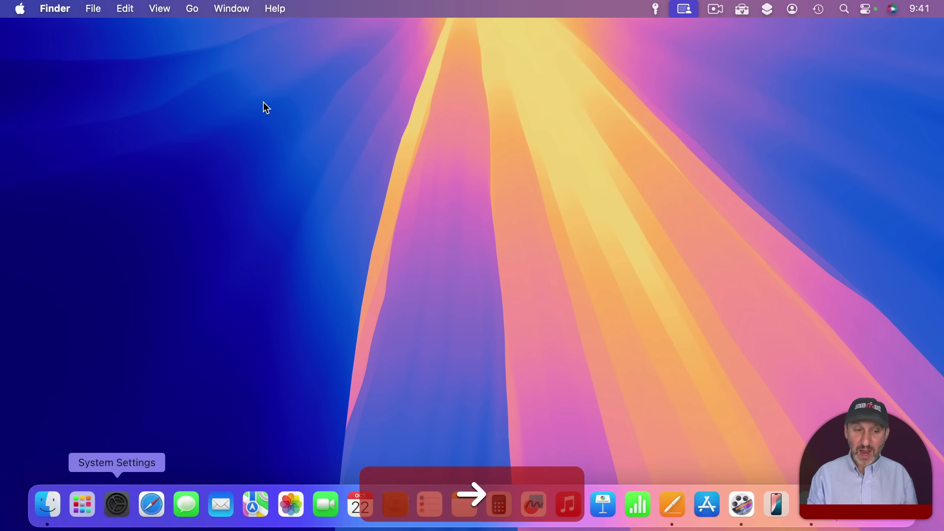
{"action": "key", "text": "Right"}
{"action": "key", "text": "Right"}
{"action": "key", "text": "Right"}
{"action": "key", "text": "Right"}
{"action": "key", "text": "Right"}
{"action": "key", "text": "Right"}
{"action": "key", "text": "Left"}
{"action": "key", "text": "Left"}
{"action": "key", "text": "Left"}
{"action": "key", "text": "Right"}
{"action": "key", "text": "Right"}
{"action": "key", "text": "Right"}
{"action": "key", "text": "Right"}
{"action": "key", "text": "Left"}
{"action": "key", "text": "Left"}
{"action": "key", "text": "Left"}
{"action": "key", "text": "Return"}
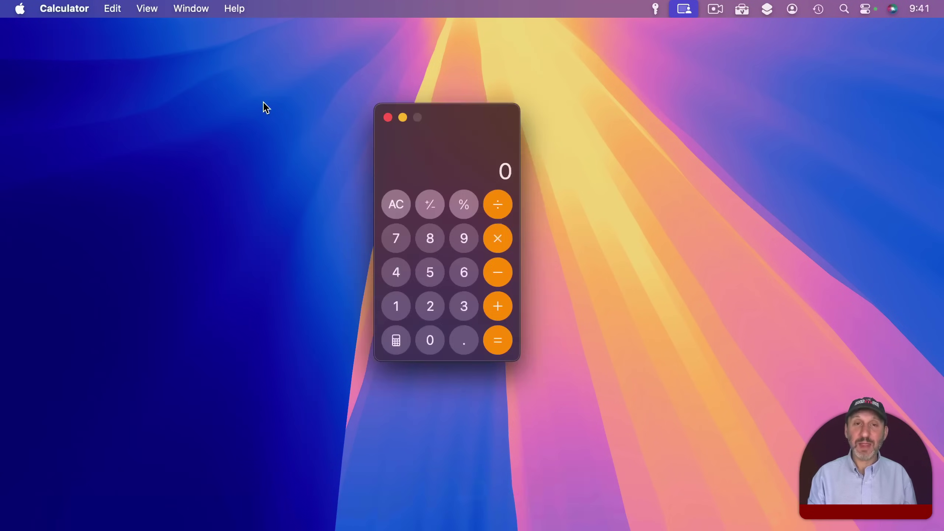
Focus the Dock on Pages and browse its recent-documents menu.
{"action": "key", "text": "fn+a"}
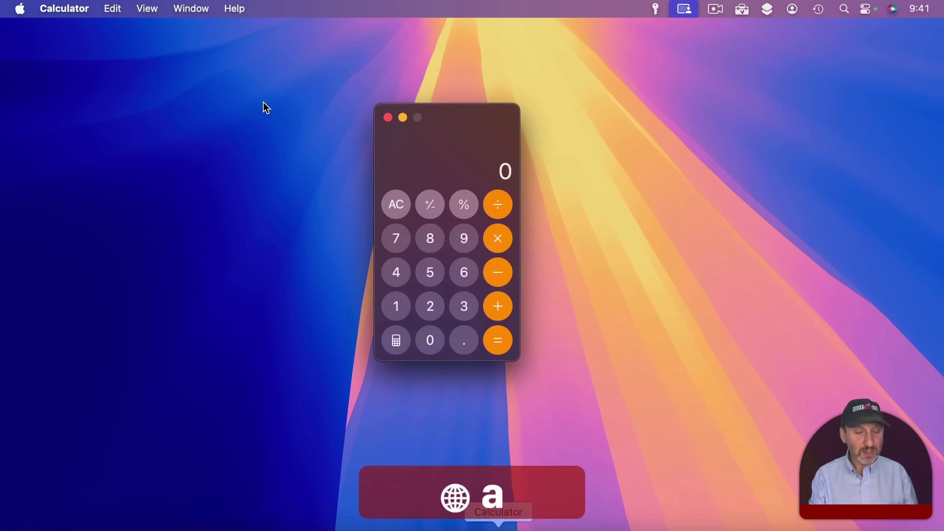
{"action": "key", "text": "Right"}
{"action": "key", "text": "Right"}
{"action": "key", "text": "Right"}
{"action": "key", "text": "Right"}
{"action": "key", "text": "Right"}
{"action": "key", "text": "Up"}
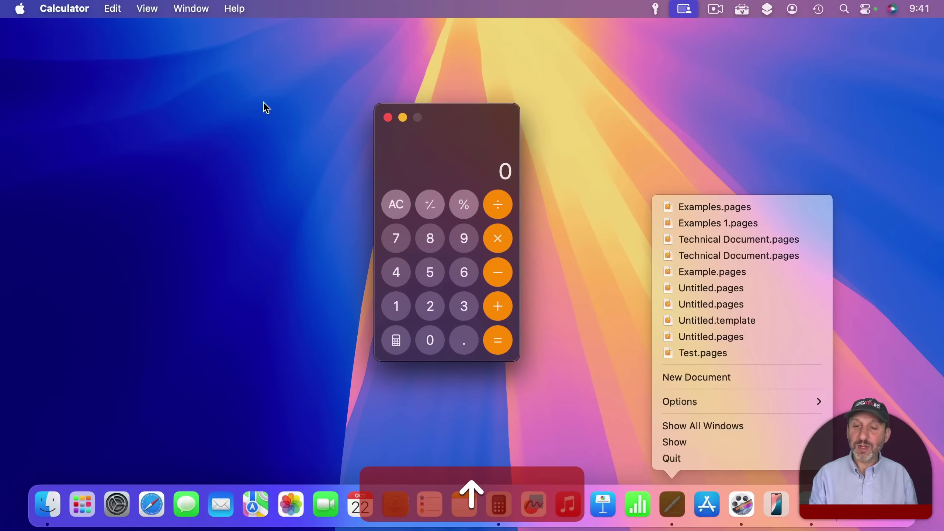
{"action": "key", "text": "Up"}
{"action": "key", "text": "Up"}
{"action": "key", "text": "Up"}
{"action": "key", "text": "Up"}
{"action": "key", "text": "Up"}
{"action": "key", "text": "Up"}
{"action": "key", "text": "Up"}
{"action": "key", "text": "Up"}
{"action": "key", "text": "Up"}
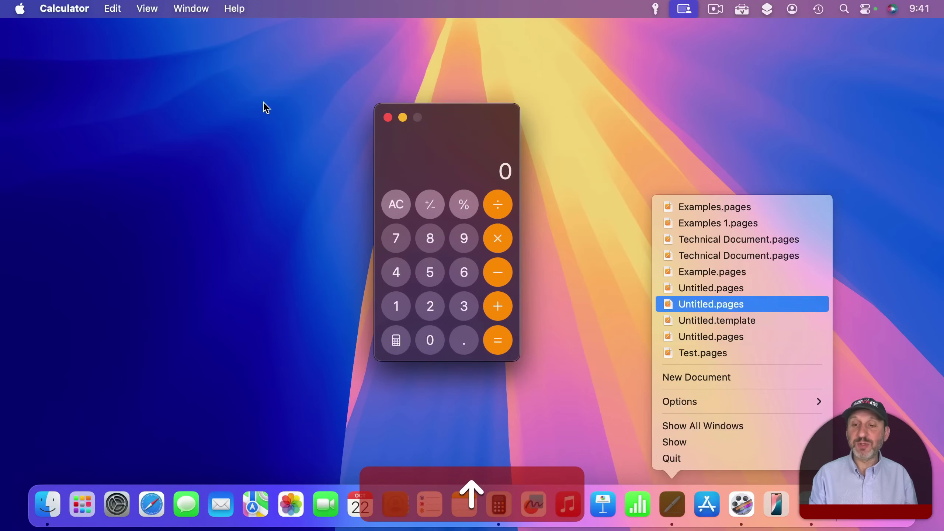
{"action": "key", "text": "Down"}
{"action": "key", "text": "Down"}
{"action": "key", "text": "Down"}
{"action": "key", "text": "Down"}
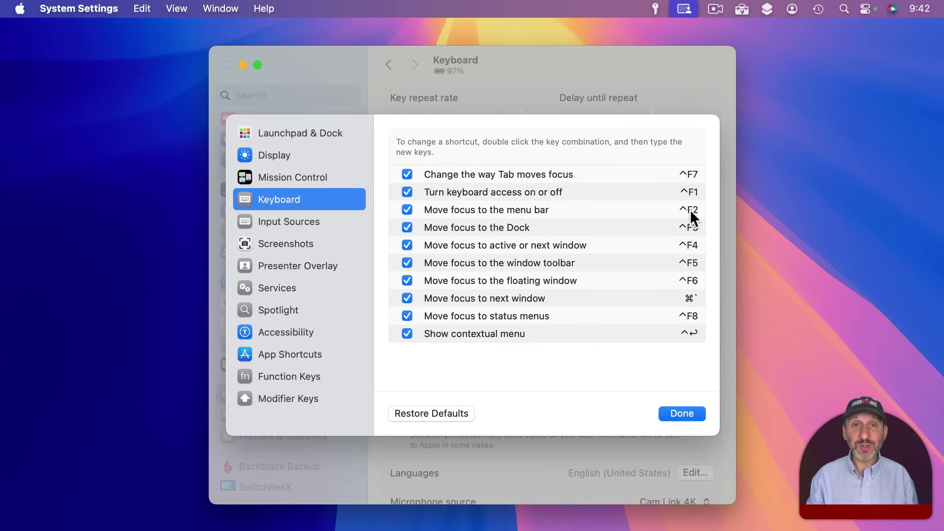
Close the Keyboard Shortcuts sheet with Done, then close the System Settings window.
{"action": "left_click", "coordinate": [688, 413]}
{"action": "left_click", "coordinate": [227, 65]}
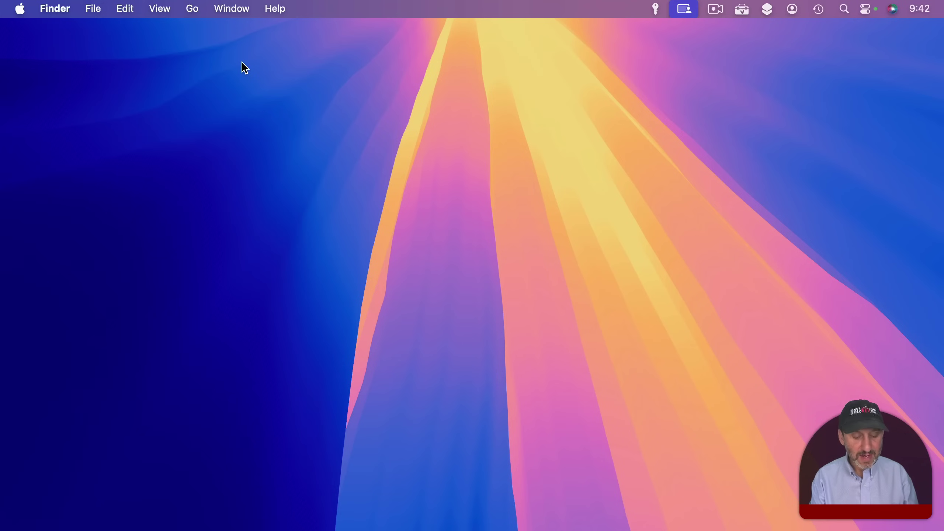
{"action": "key", "text": "fn+m"}
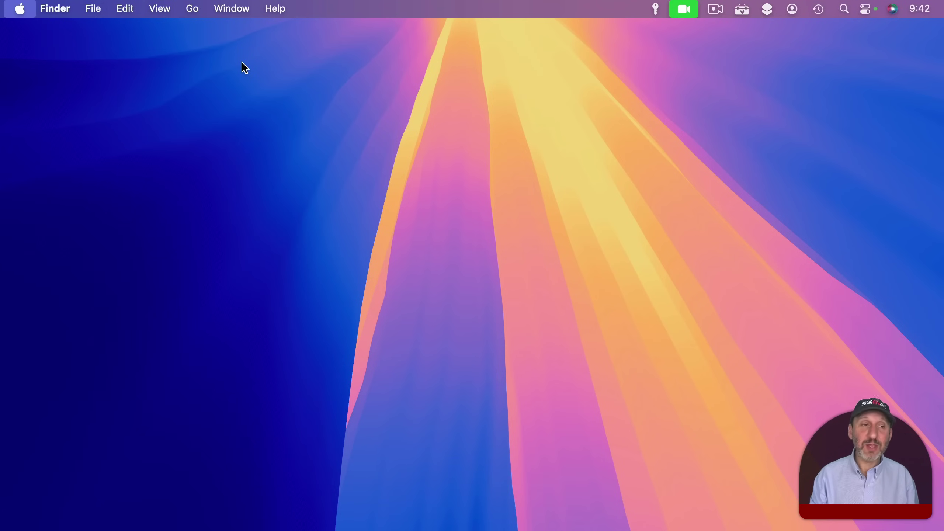
{"action": "key", "text": "Right"}
{"action": "key", "text": "Right"}
{"action": "key", "text": "Right"}
{"action": "key", "text": "Right"}
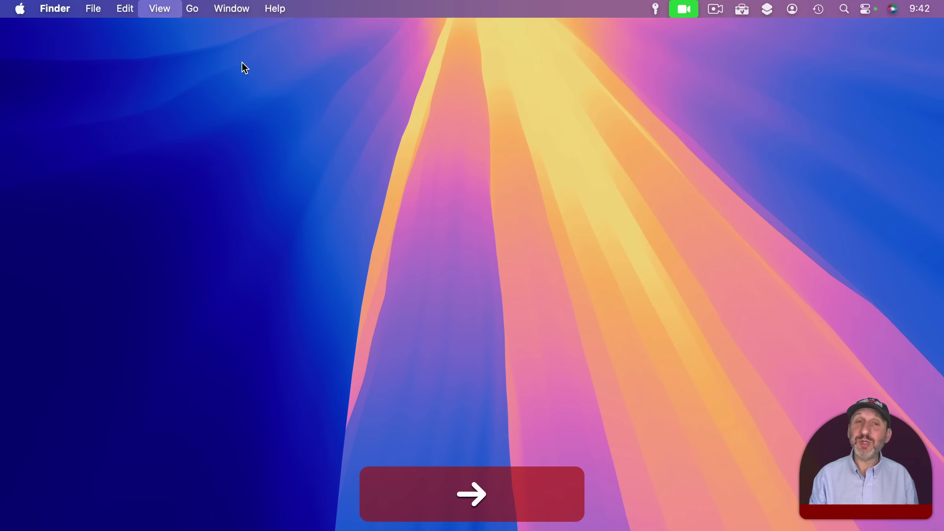
{"action": "key", "text": "Left"}
{"action": "key", "text": "Left"}
{"action": "key", "text": "Right"}
{"action": "key", "text": "Right"}
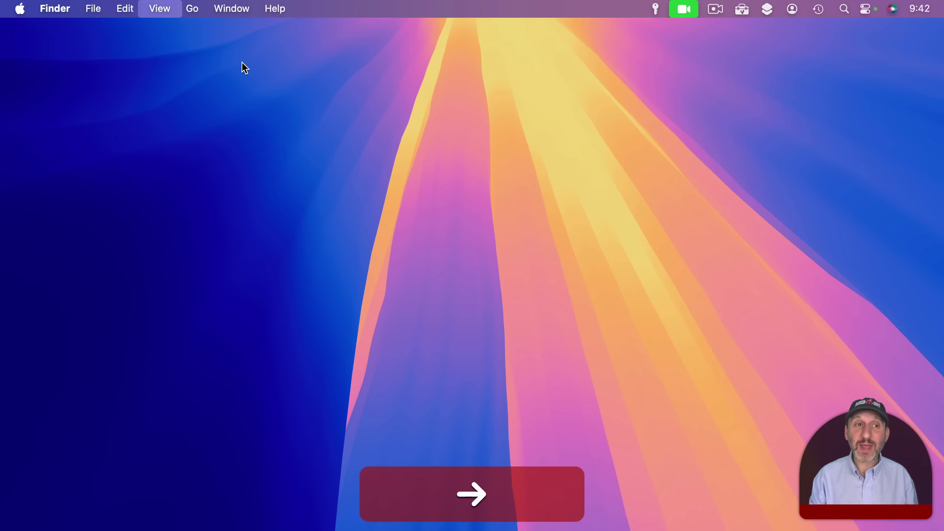
{"action": "key", "text": "Down"}
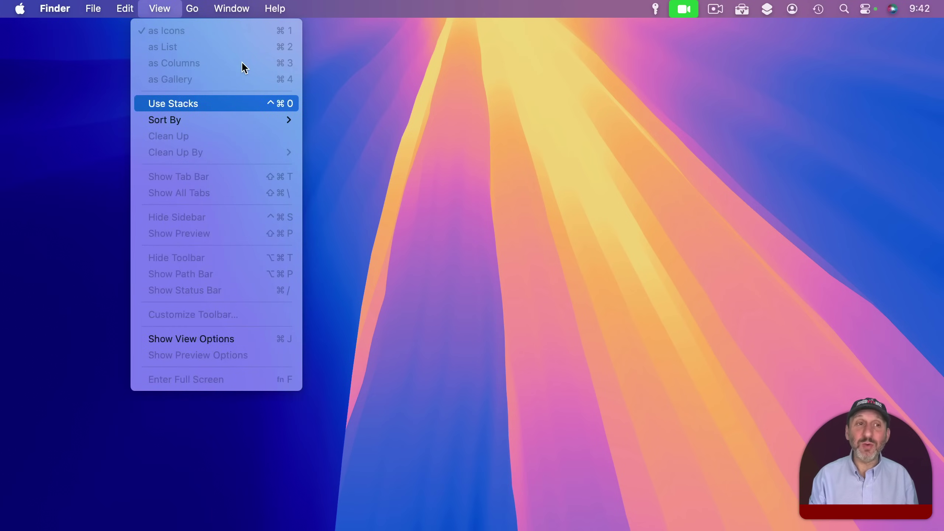
{"action": "key", "text": "Down"}
{"action": "key", "text": "Down"}
{"action": "key", "text": "Up"}
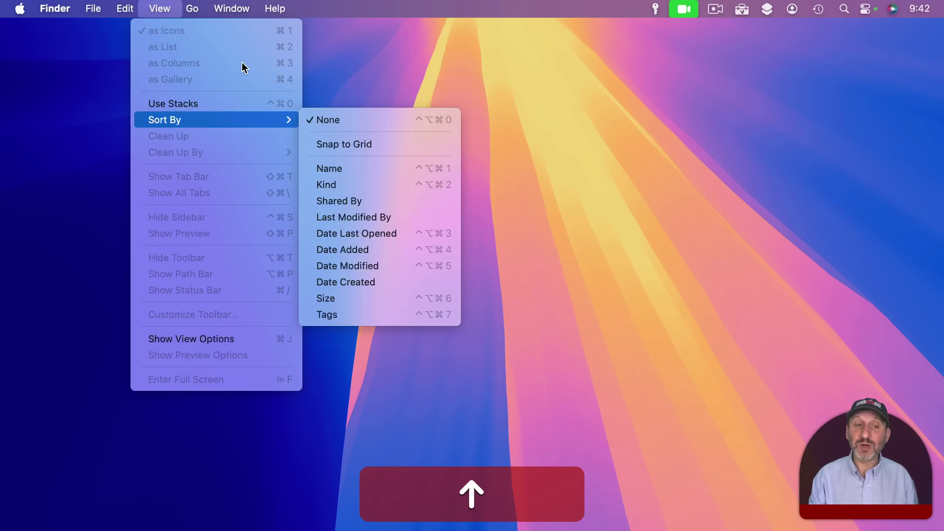
{"action": "key", "text": "Escape"}
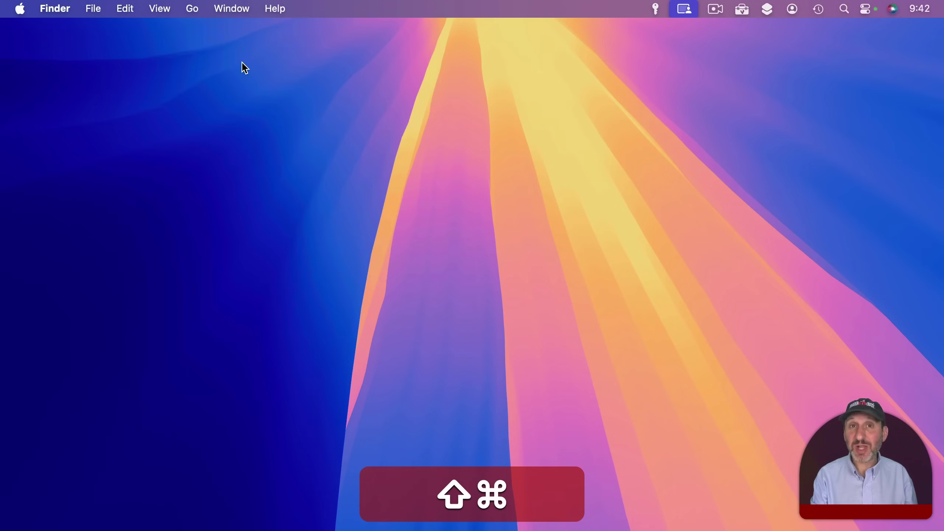
Run Show View Options for the Desktop through a Help menu search for 'view'.
{"action": "key", "text": "super+shift+slash"}
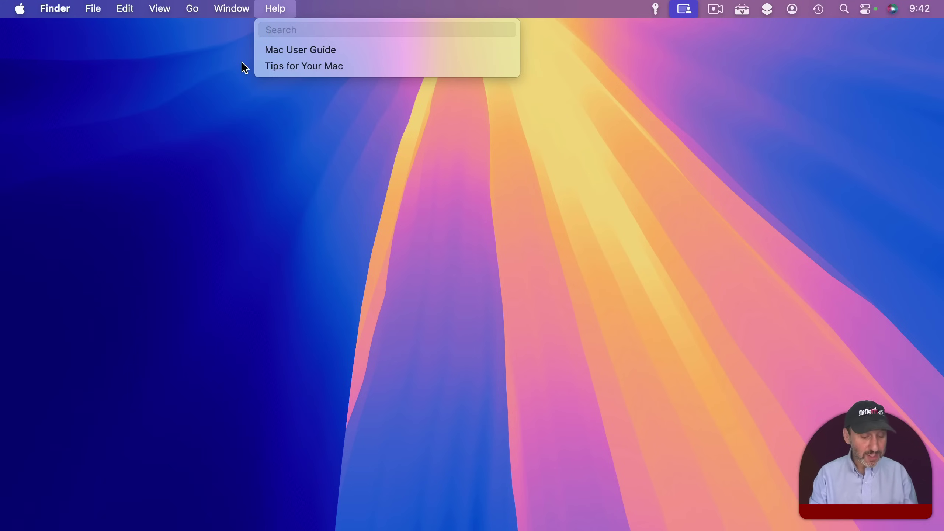
{"action": "type", "text": "view"}
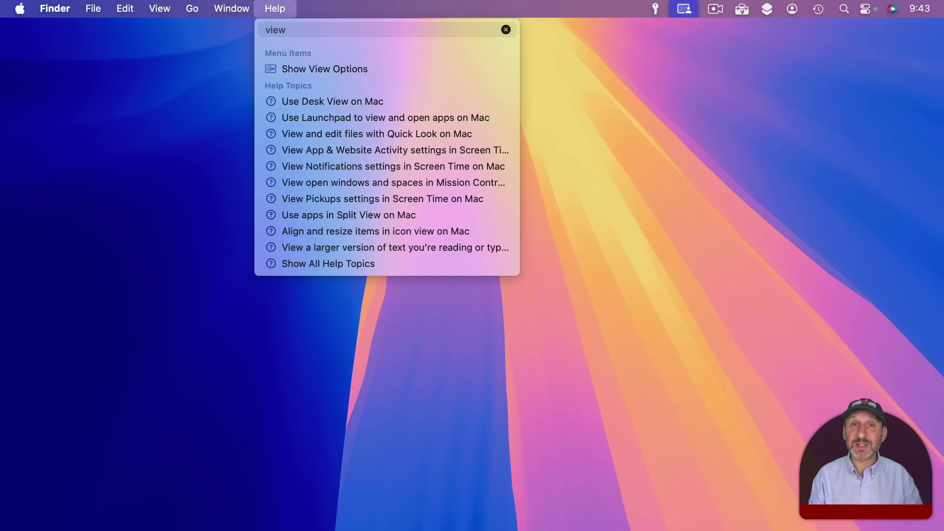
{"action": "key", "text": "Down"}
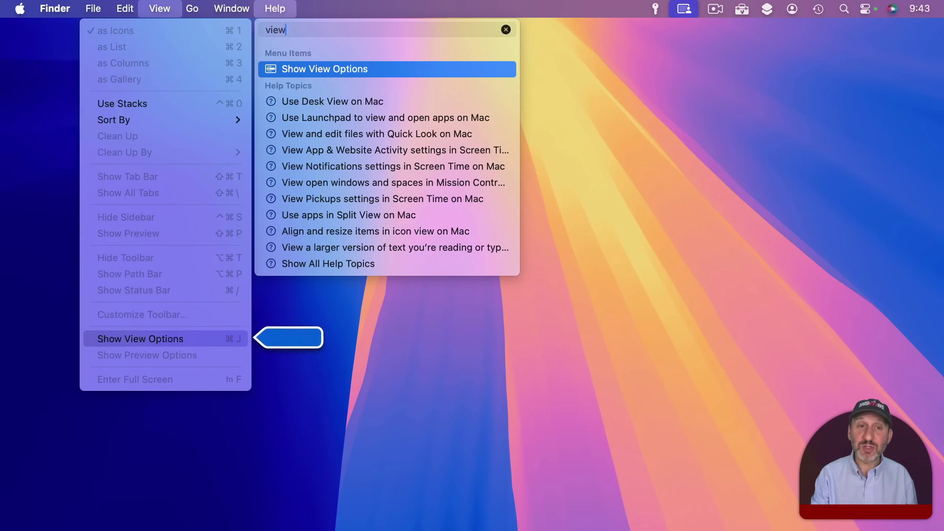
{"action": "key", "text": "Return"}
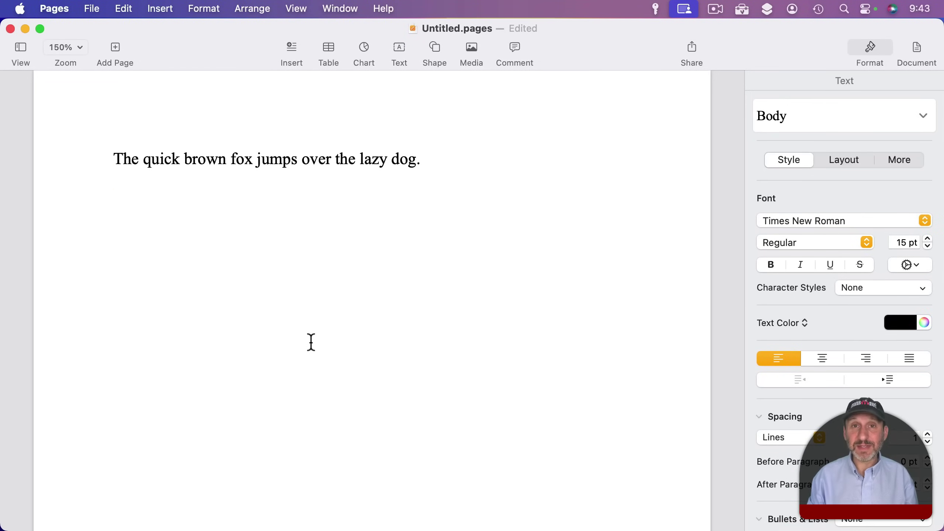
Bring up the Save dialog for Untitled.pages and leave the location at Desktop — iCloud.
{"action": "key", "text": "super+s"}
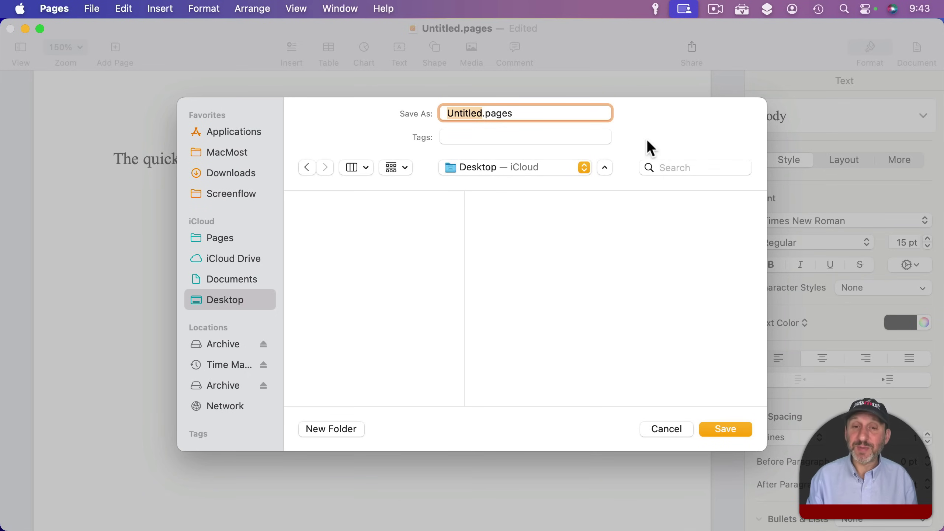
{"action": "left_click", "coordinate": [509, 169]}
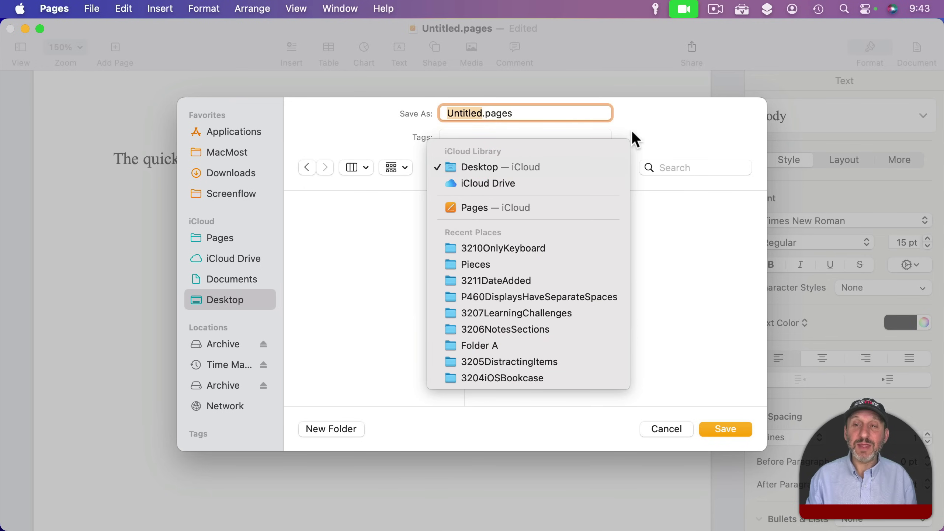
{"action": "left_click", "coordinate": [648, 131]}
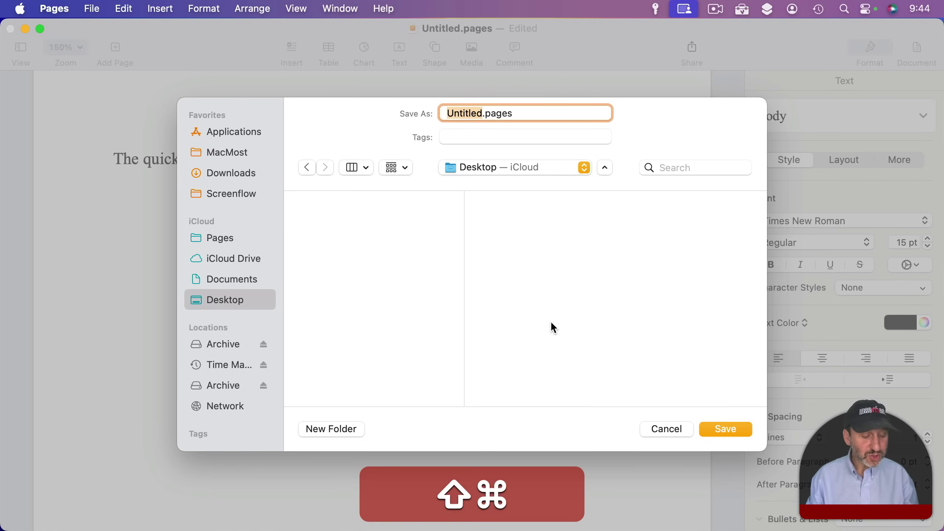
Point the save dialog at ~/Documents/Current via Go to Folder, tab-completing each folder name.
{"action": "key", "text": "ctrl+shift+g"}
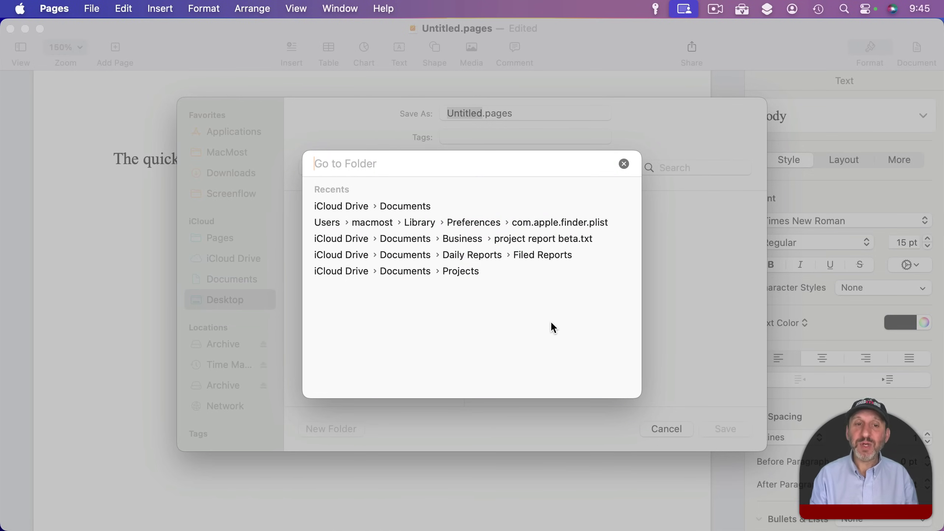
{"action": "key", "text": "Down"}
{"action": "key", "text": "Down"}
{"action": "key", "text": "Down"}
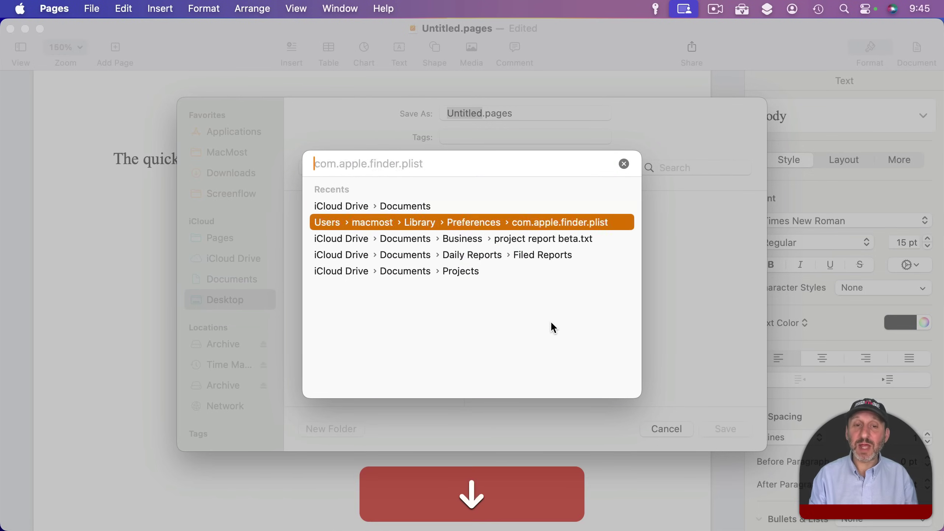
{"action": "key", "text": "Up"}
{"action": "key", "text": "Up"}
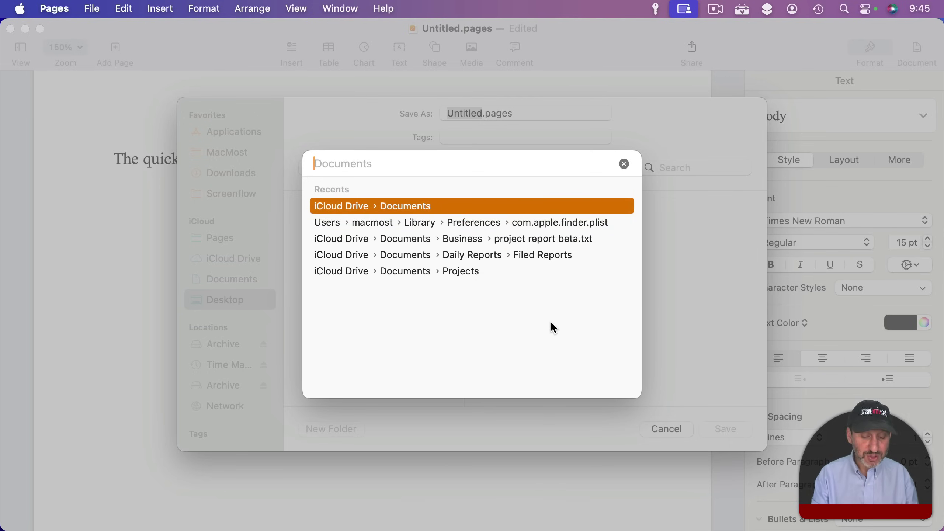
{"action": "type", "text": "~/"}
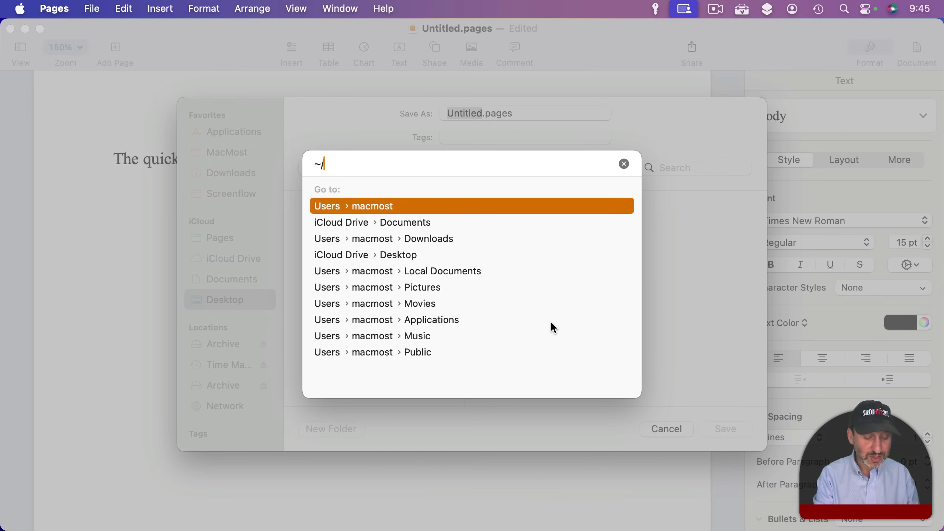
{"action": "type", "text": "doc"}
{"action": "key", "text": "Tab"}
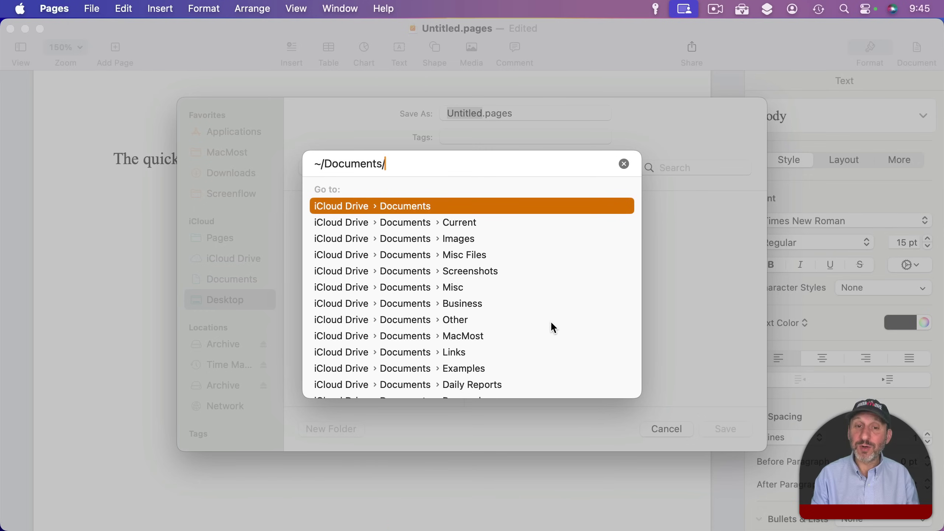
{"action": "type", "text": "cur"}
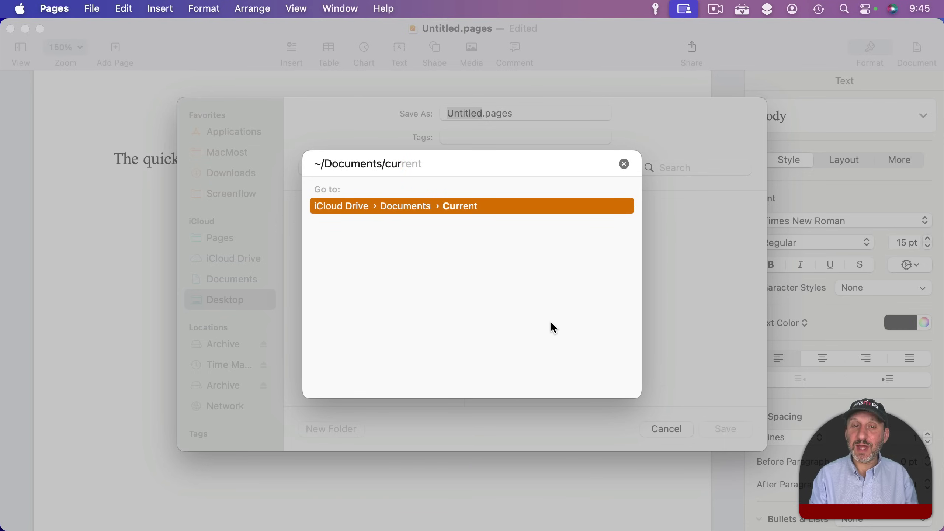
{"action": "key", "text": "Tab"}
{"action": "key", "text": "Return"}
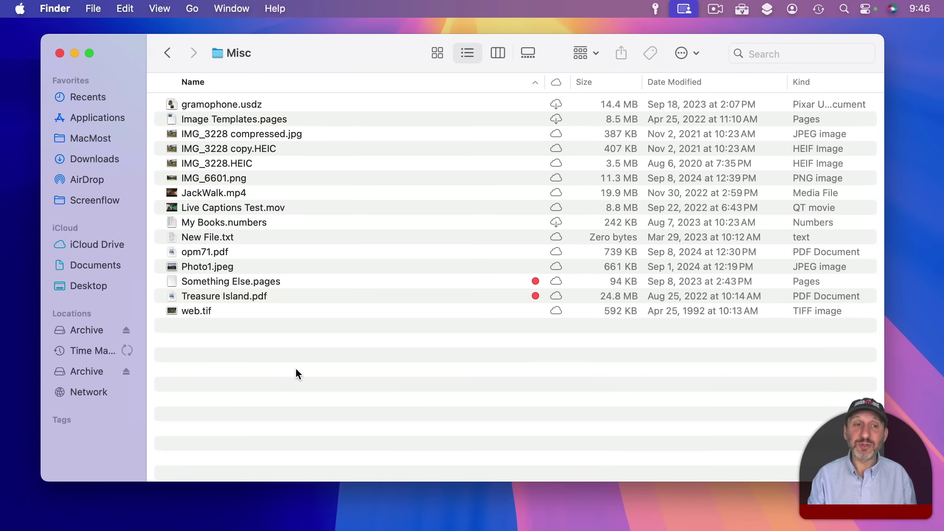
Select IMG_6601.png in the Misc folder and copy it.
{"action": "key", "text": "Down"}
{"action": "key", "text": "Down"}
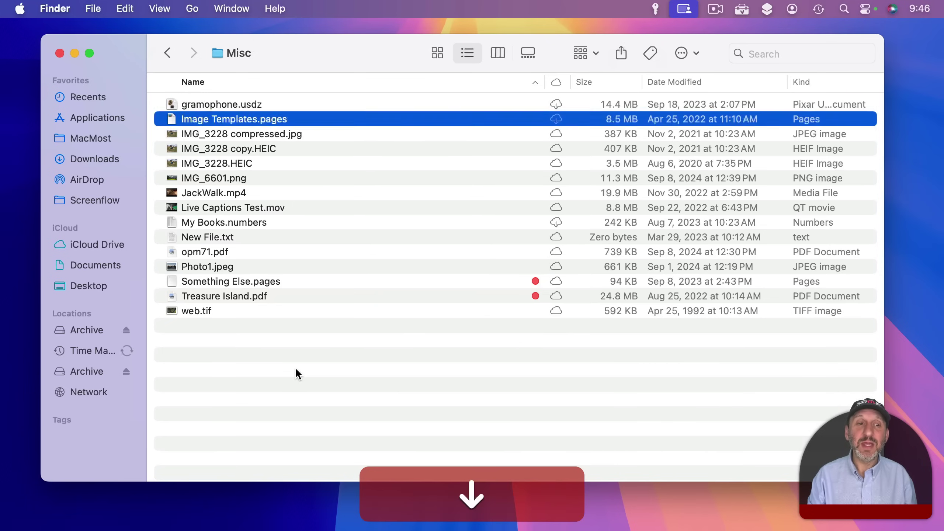
{"action": "key", "text": "Down"}
{"action": "key", "text": "Up"}
{"action": "key", "text": "Up"}
{"action": "key", "text": "Up"}
{"action": "key", "text": "Down"}
{"action": "key", "text": "Down"}
{"action": "key", "text": "Down"}
{"action": "key", "text": "Down"}
{"action": "key", "text": "Down"}
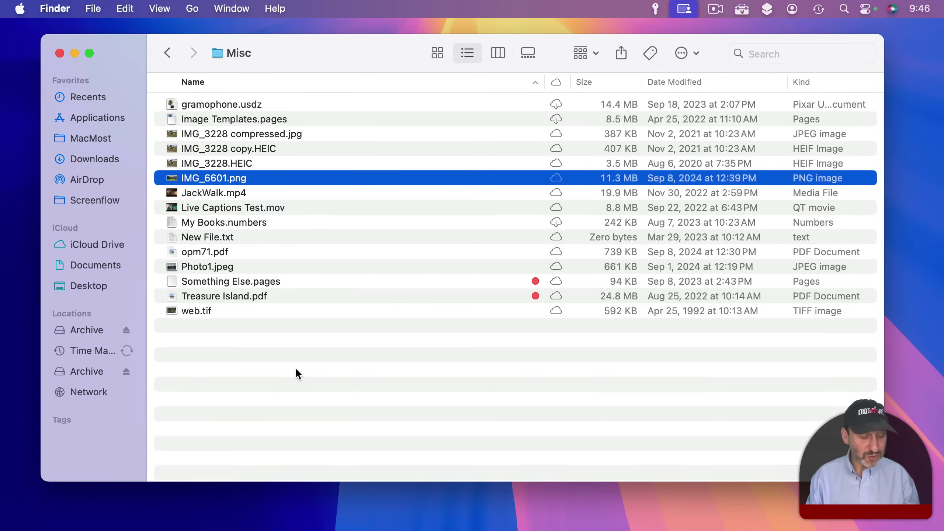
{"action": "key", "text": "super+c"}
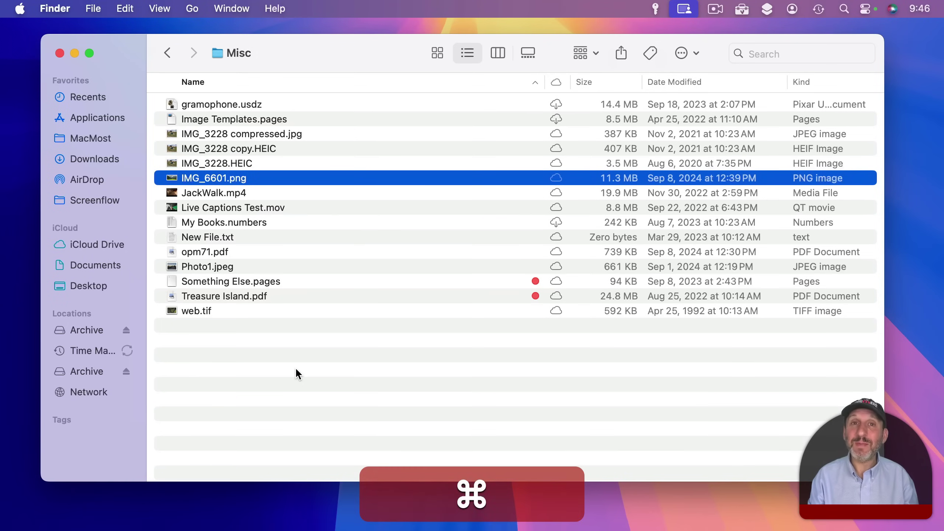
Move IMG_6601.png into the Current folder with Option-Command-V, then undo the move.
{"action": "key", "text": "super+Up"}
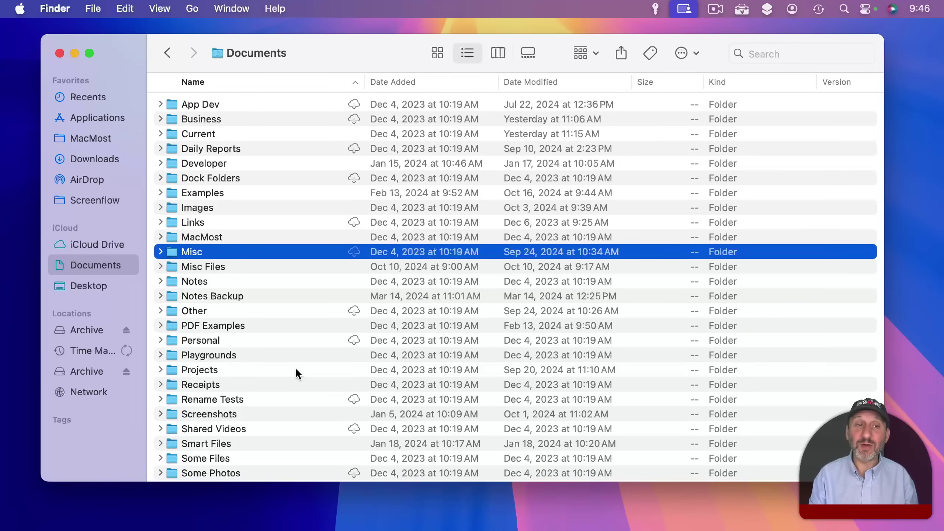
{"action": "key", "text": "Up"}
{"action": "key", "text": "Up"}
{"action": "key", "text": "Up"}
{"action": "key", "text": "Up"}
{"action": "key", "text": "Up"}
{"action": "key", "text": "Up"}
{"action": "key", "text": "Up"}
{"action": "key", "text": "Up"}
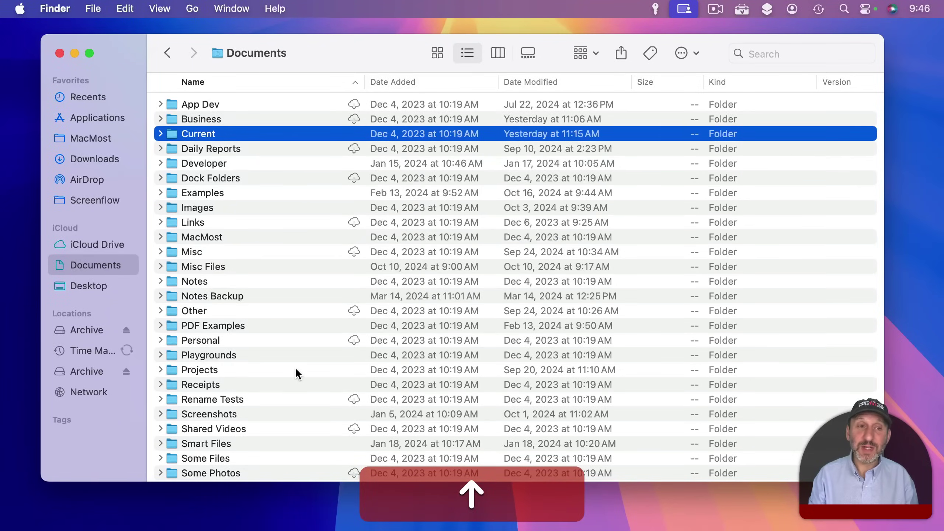
{"action": "key", "text": "super+o"}
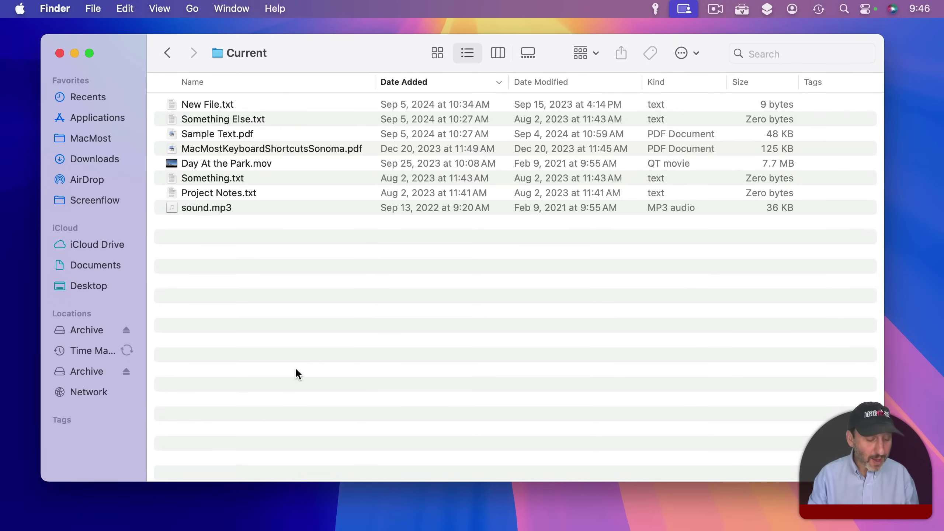
{"action": "key", "text": "alt+super+v"}
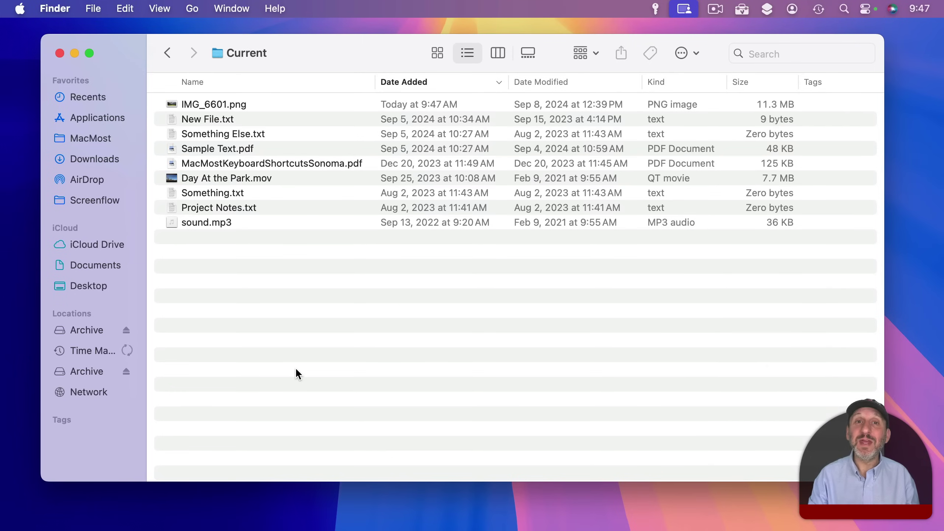
{"action": "key", "text": "super+z"}
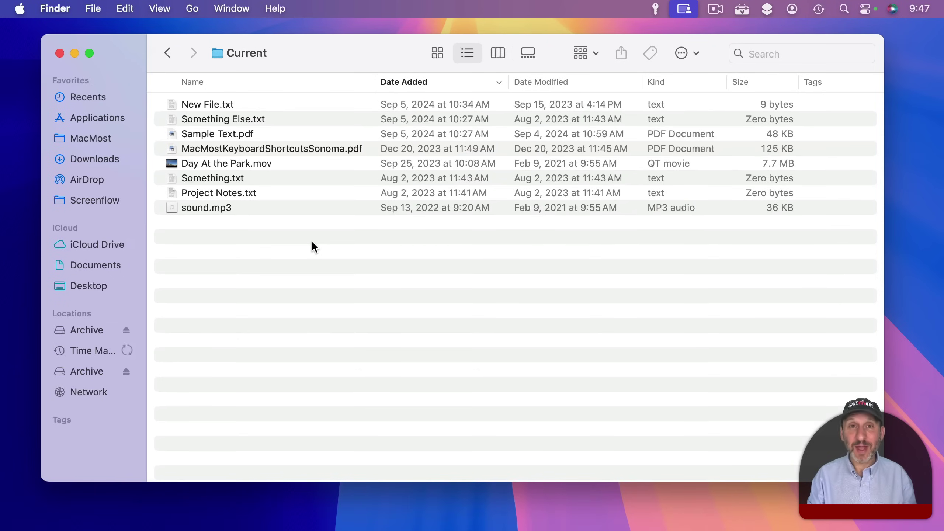
Select Something.txt, glance over the File menu, and move it to the Trash with Command-Delete.
{"action": "key", "text": "Down"}
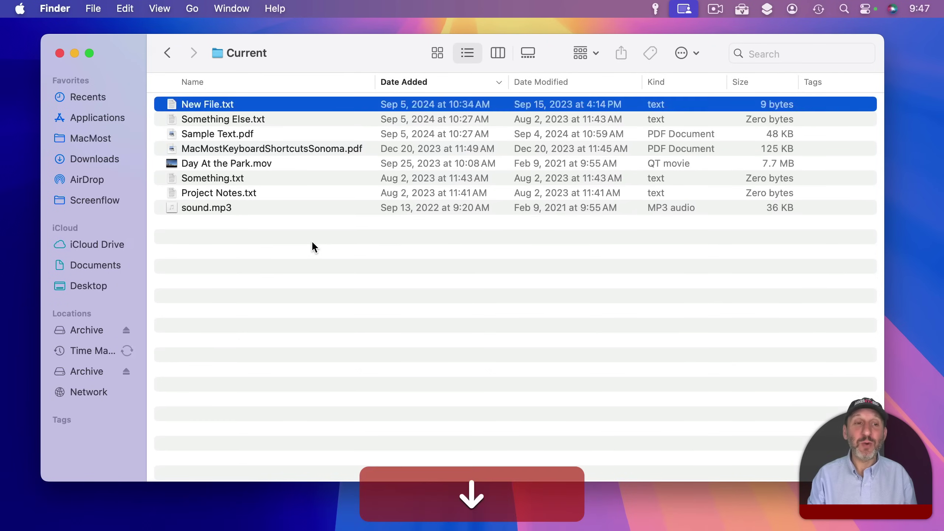
{"action": "key", "text": "Down"}
{"action": "key", "text": "Down"}
{"action": "key", "text": "Down"}
{"action": "key", "text": "Down"}
{"action": "key", "text": "Down"}
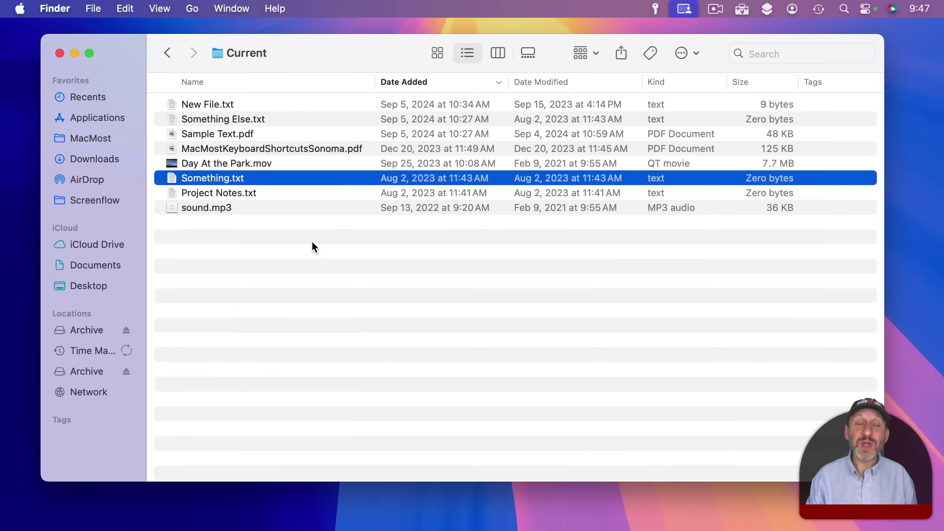
{"action": "left_click", "coordinate": [90, 7]}
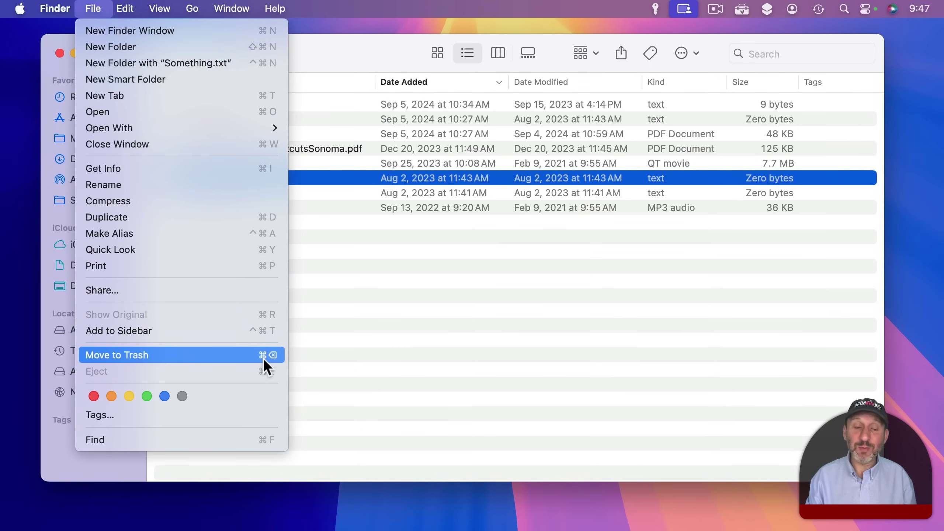
{"action": "left_click", "coordinate": [349, 52]}
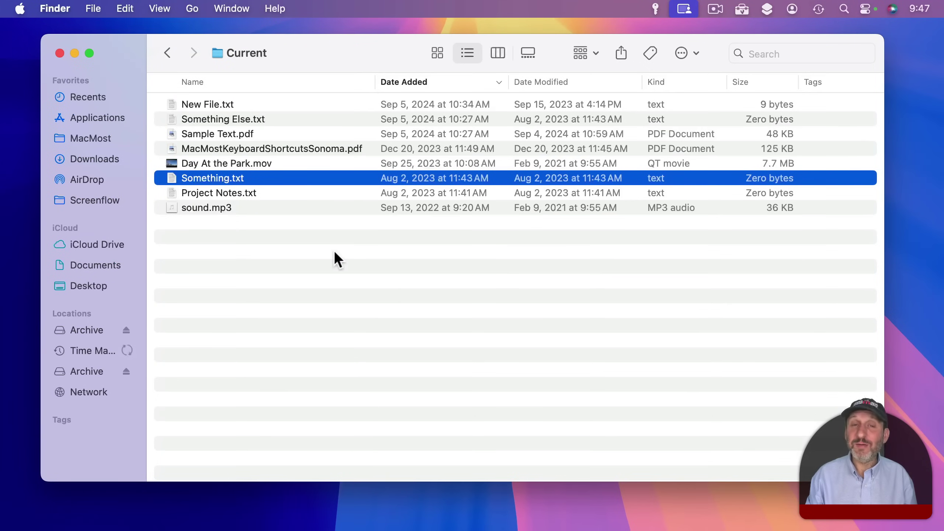
{"action": "key", "text": "super+BackSpace"}
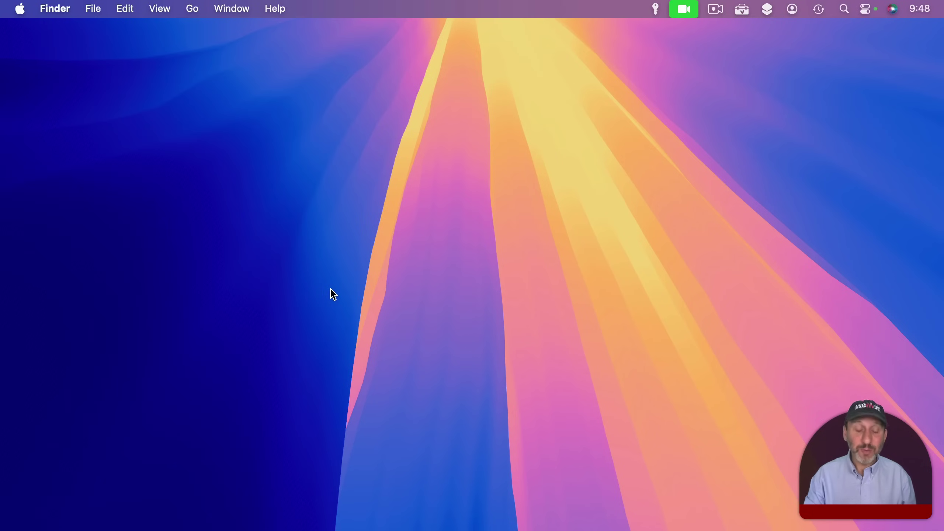
Evaluate 1+1, Sin(pi) and 56 miles as quick calculations in Spotlight.
{"action": "key", "text": "super+space"}
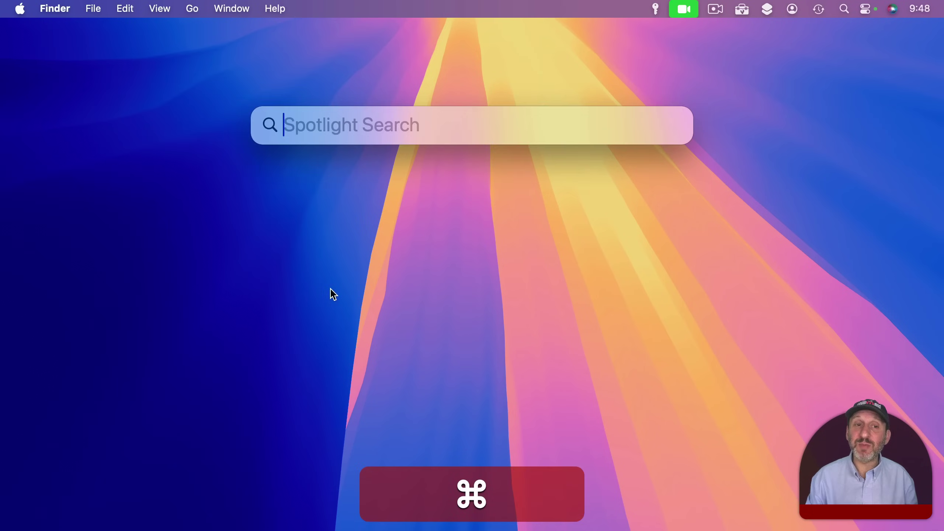
{"action": "type", "text": "1+1"}
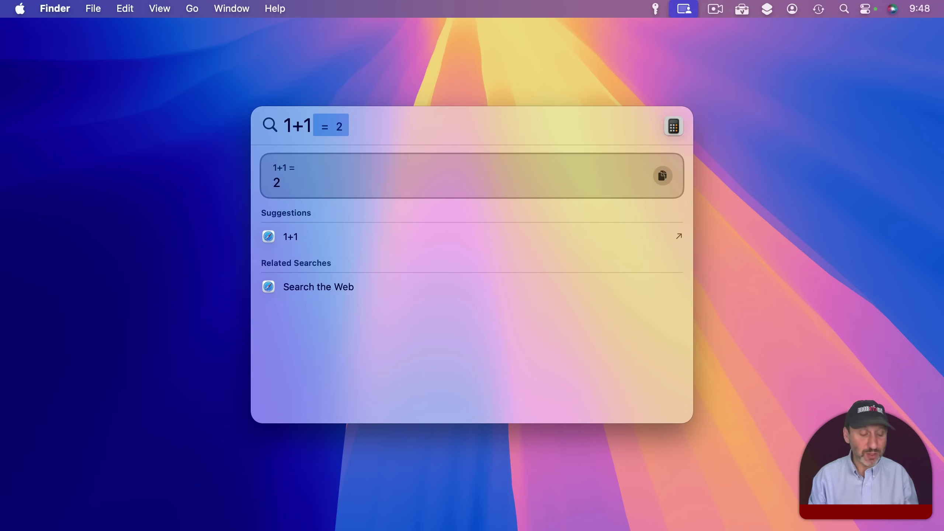
{"action": "key", "text": "super+a"}
{"action": "type", "text": "Sin(pi)"}
{"action": "key", "text": "super+a"}
{"action": "key", "text": "BackSpace"}
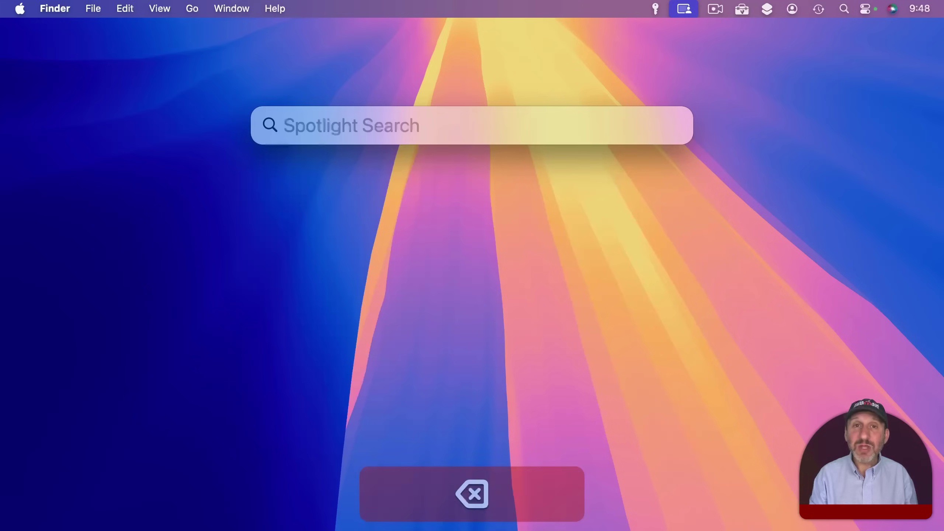
{"action": "type", "text": "56 miles"}
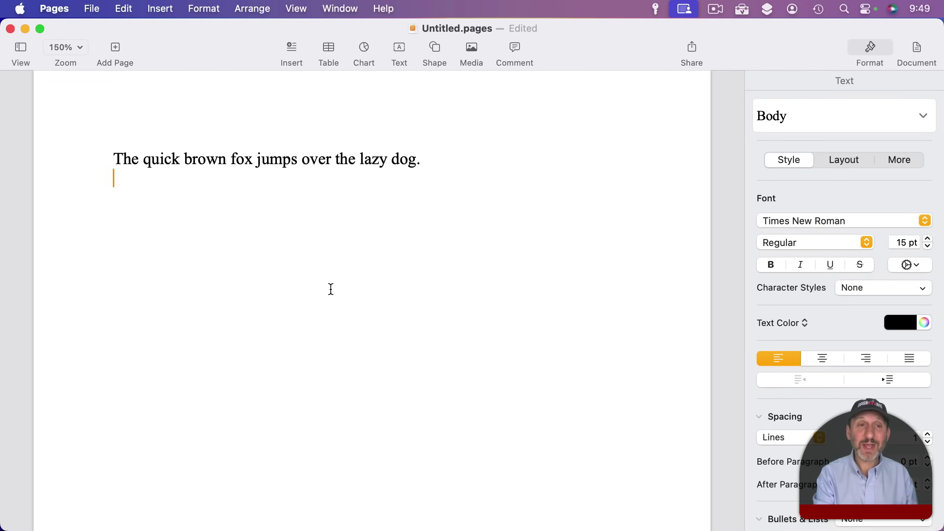
Calculate 6*9 in Spotlight and paste the result 54 below the fox sentence.
{"action": "key", "text": "super+space"}
{"action": "type", "text": "6*9"}
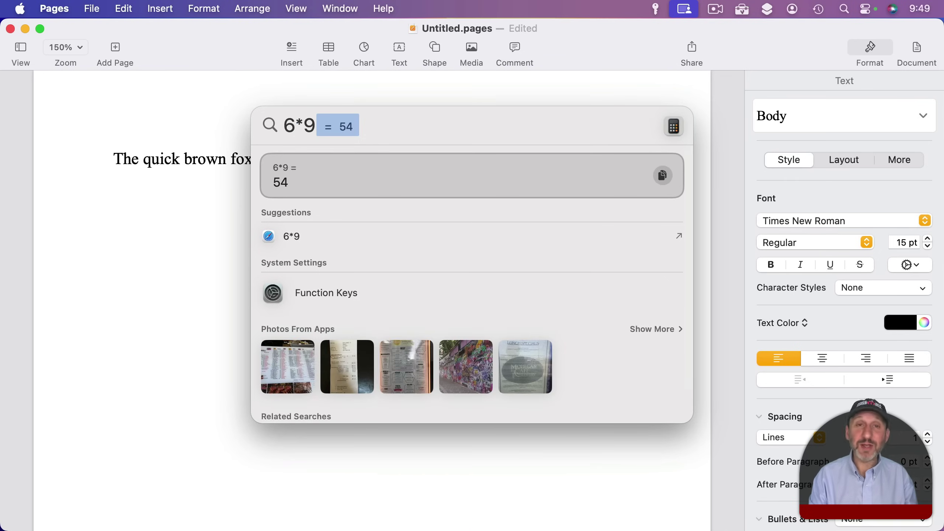
{"action": "key", "text": "super+c"}
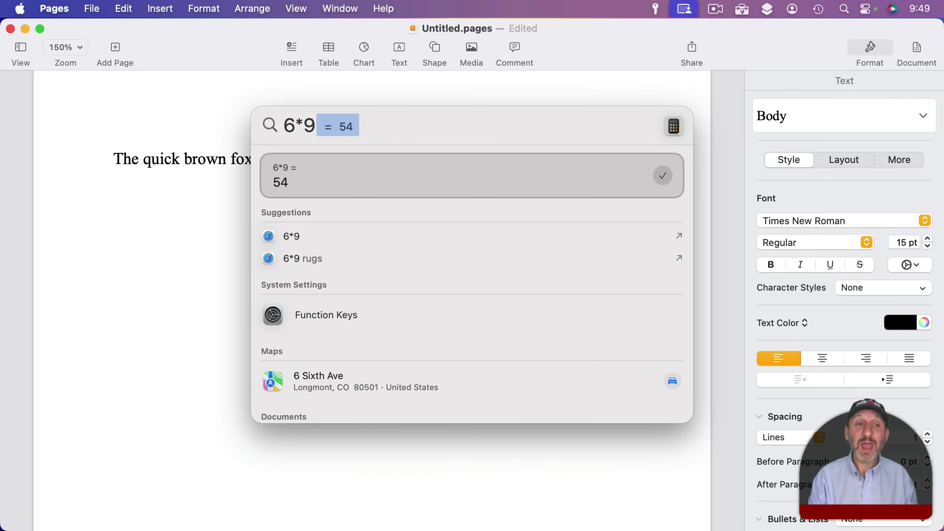
{"action": "key", "text": "Escape"}
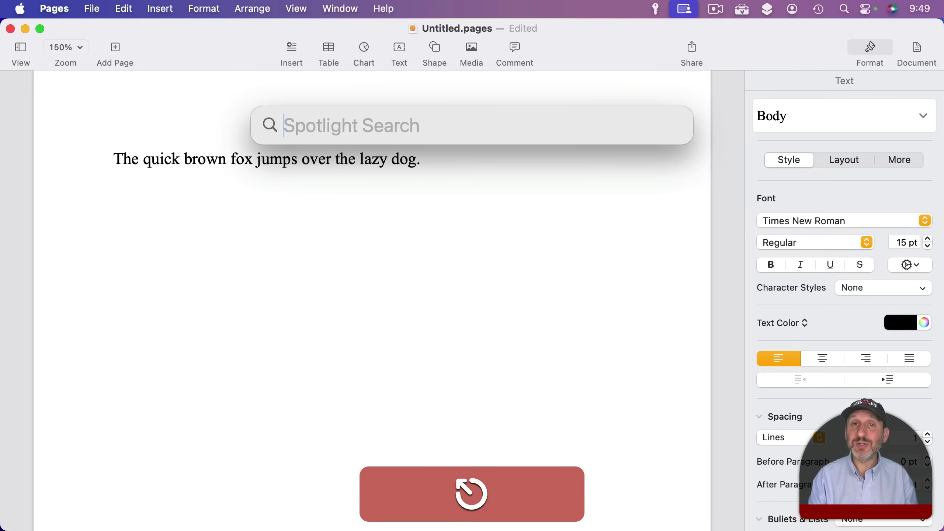
{"action": "key", "text": "Escape"}
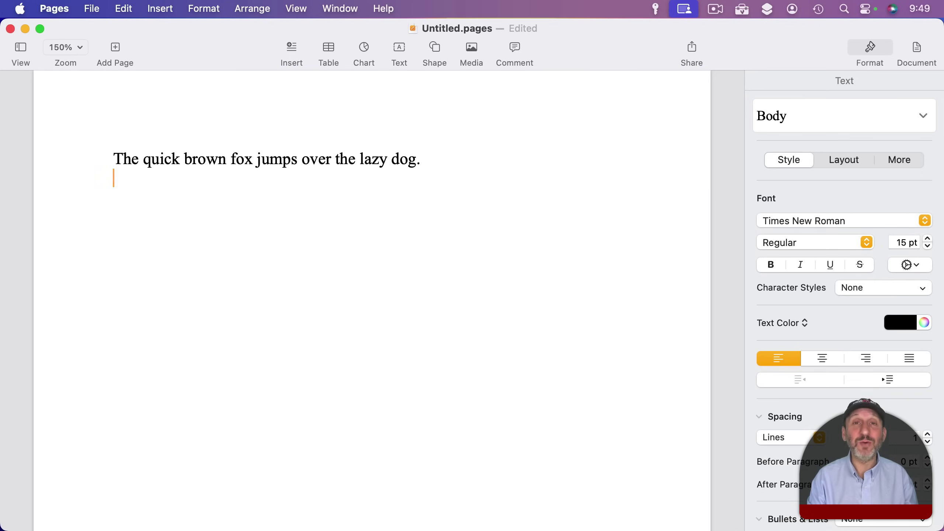
{"action": "key", "text": "super+v"}
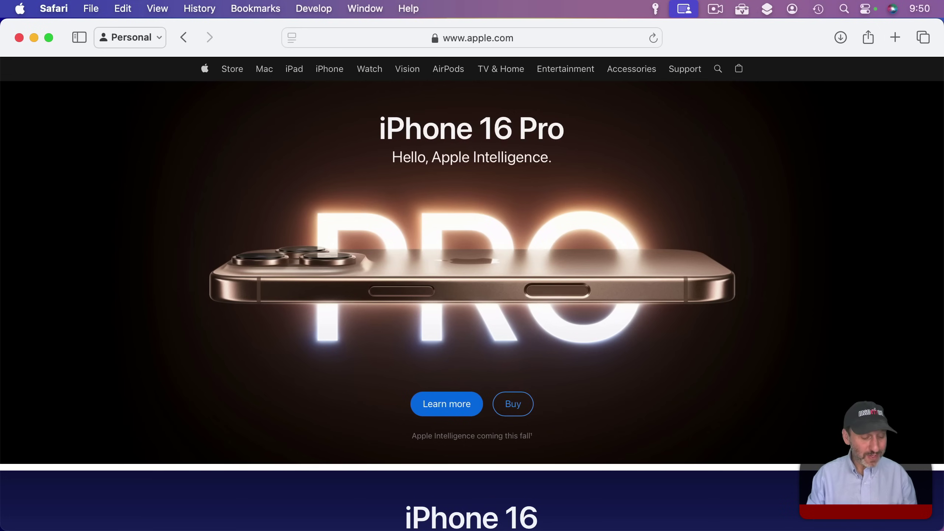
Load macmost.com by entering mac in Safari's address field.
{"action": "key", "text": "super+l"}
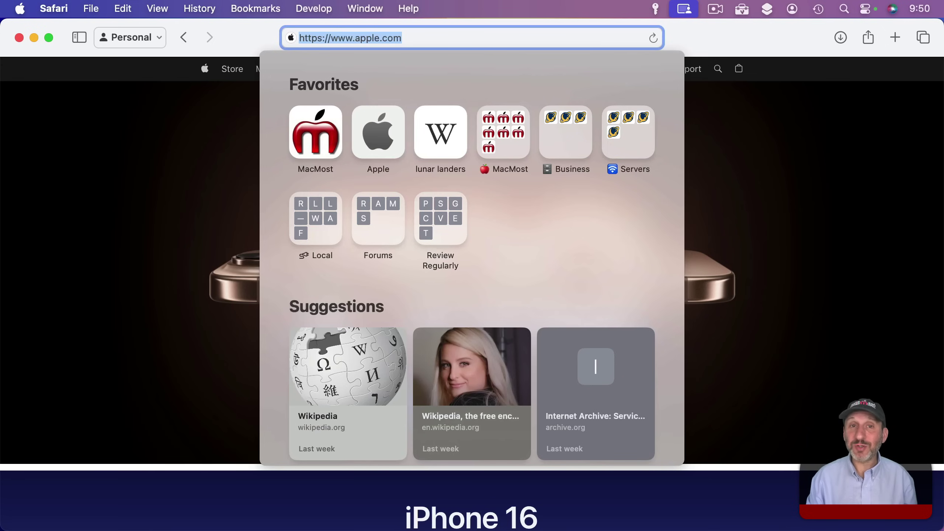
{"action": "type", "text": "mac"}
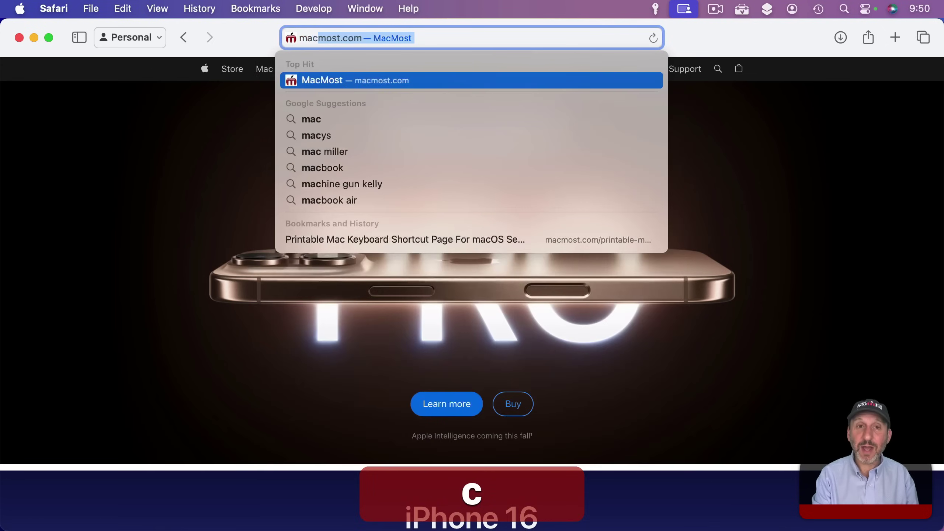
{"action": "key", "text": "Return"}
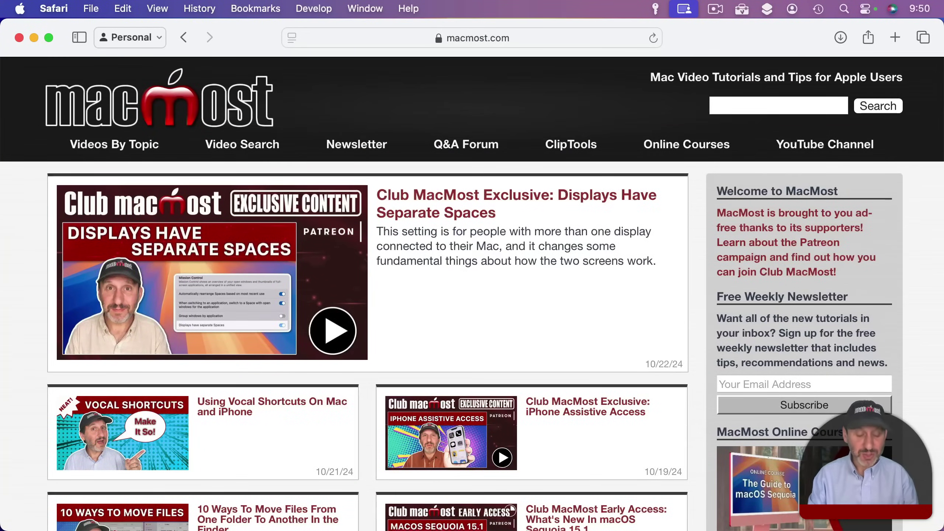
Step through the address suggestions for mac, then dismiss them, staying on macmost.com.
{"action": "key", "text": "cmd+l"}
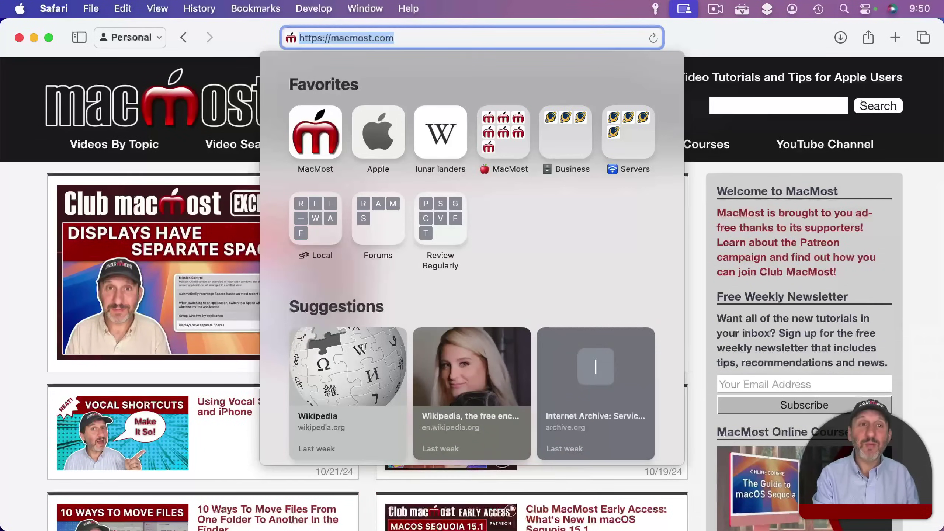
{"action": "type", "text": "mac"}
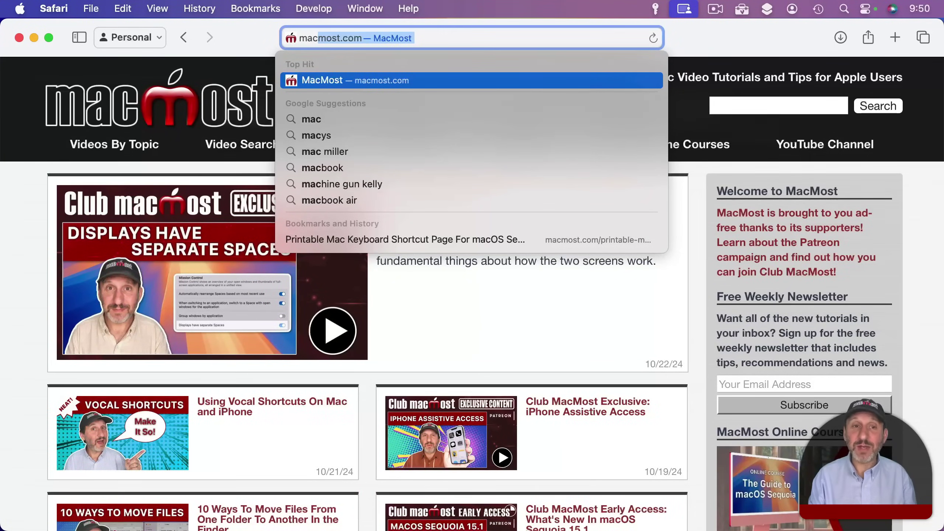
{"action": "key", "text": "Down"}
{"action": "key", "text": "Down"}
{"action": "key", "text": "Down"}
{"action": "key", "text": "Down"}
{"action": "key", "text": "Escape"}
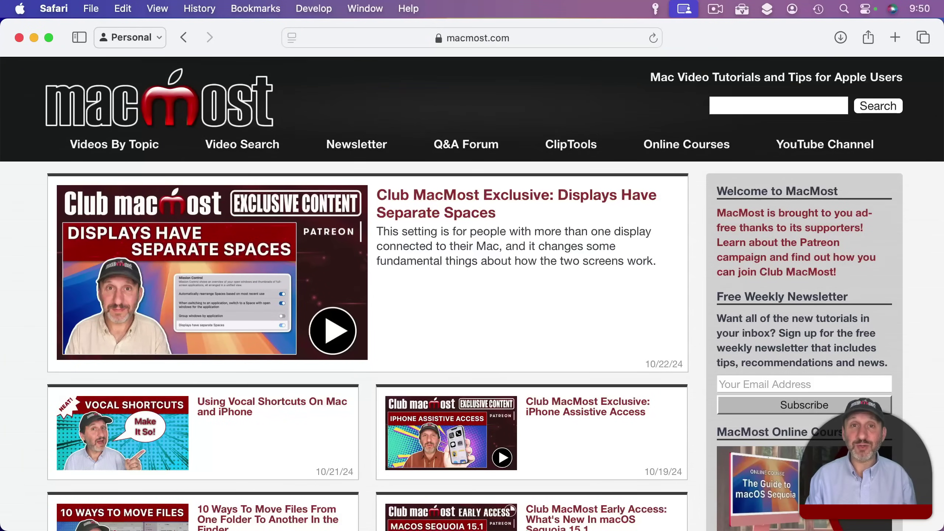
{"action": "left_click", "coordinate": [19, 7]}
{"action": "left_click", "coordinate": [38, 53]}
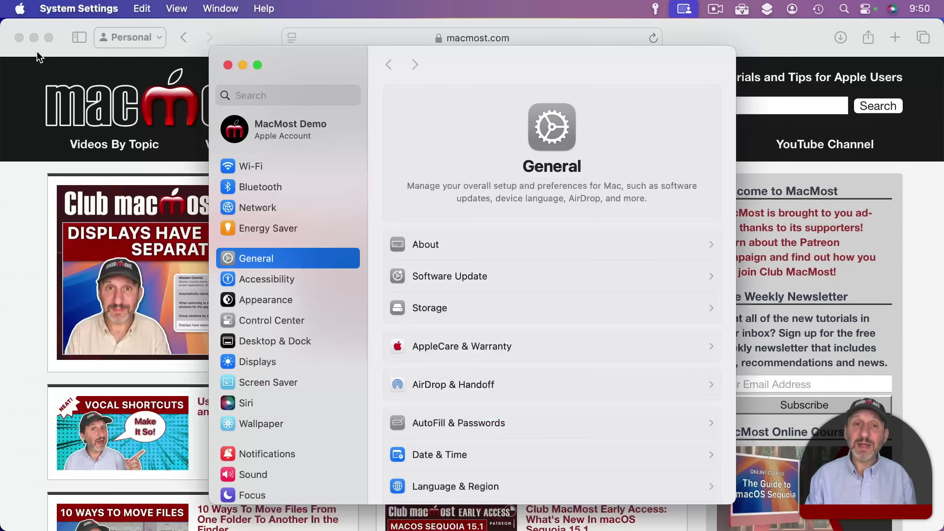
{"action": "left_click", "coordinate": [273, 275]}
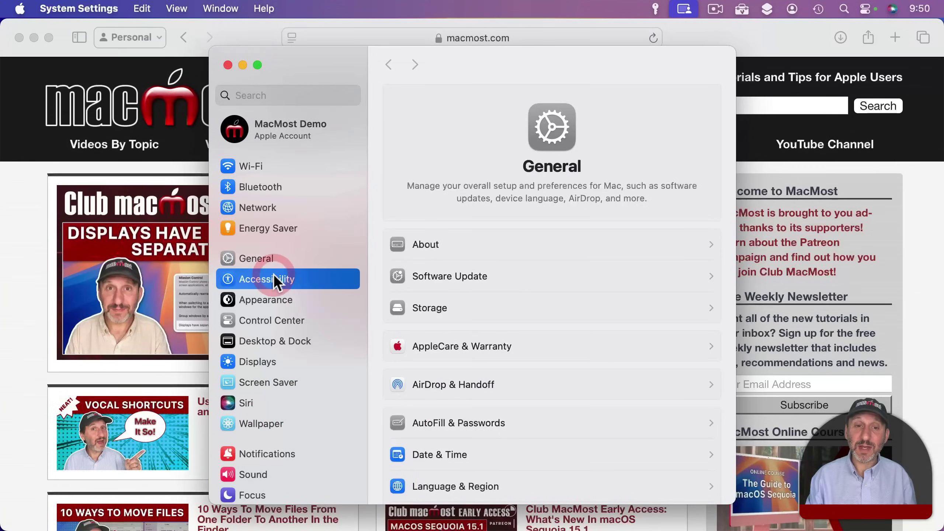
{"action": "scroll", "coordinate": [479, 253], "scroll_direction": "down", "scroll_amount": 10}
{"action": "left_click", "coordinate": [456, 233]}
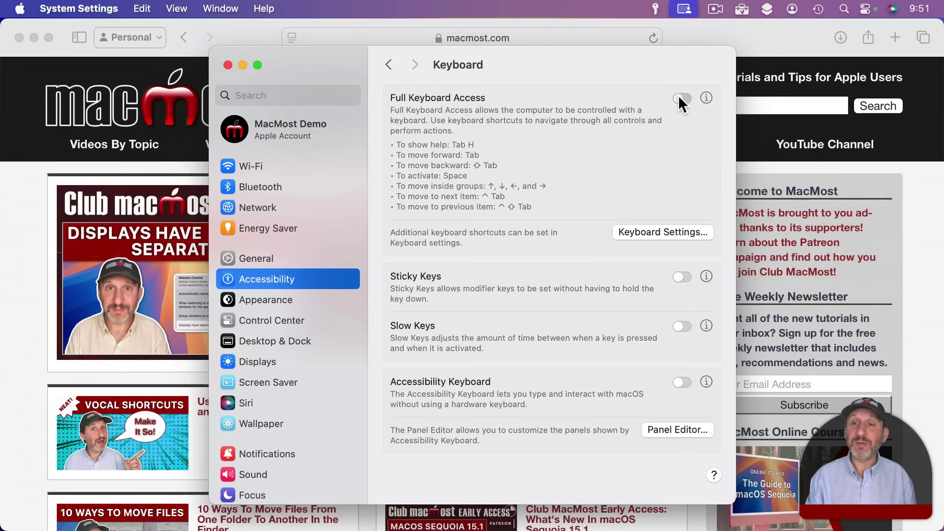
{"action": "left_click", "coordinate": [228, 65]}
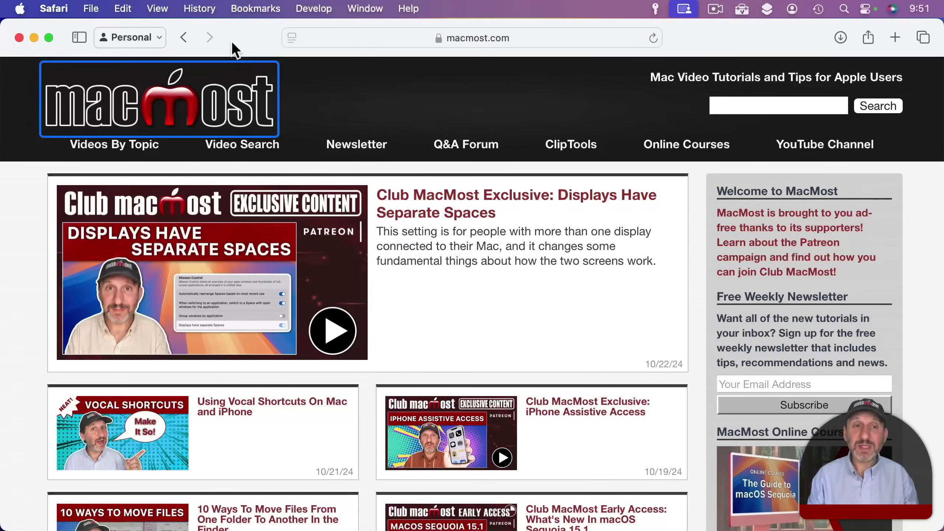
{"action": "key", "text": "Tab"}
{"action": "key", "text": "Tab"}
{"action": "key", "text": "Tab"}
{"action": "key", "text": "Tab"}
{"action": "key", "text": "Tab"}
{"action": "key", "text": "Tab"}
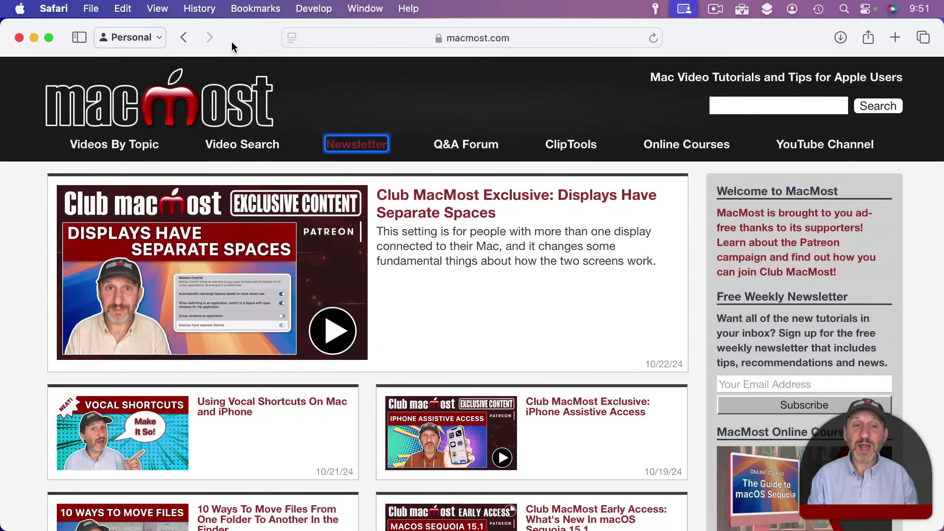
{"action": "key", "text": "Tab"}
{"action": "key", "text": "Tab"}
{"action": "key", "text": "Tab"}
{"action": "key", "text": "Tab"}
{"action": "key", "text": "Tab"}
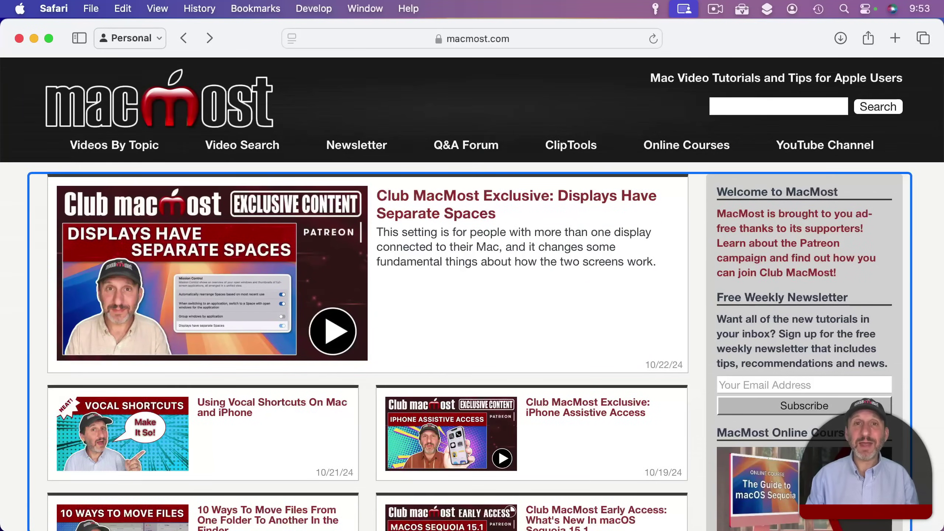
{"action": "key", "text": "Tab"}
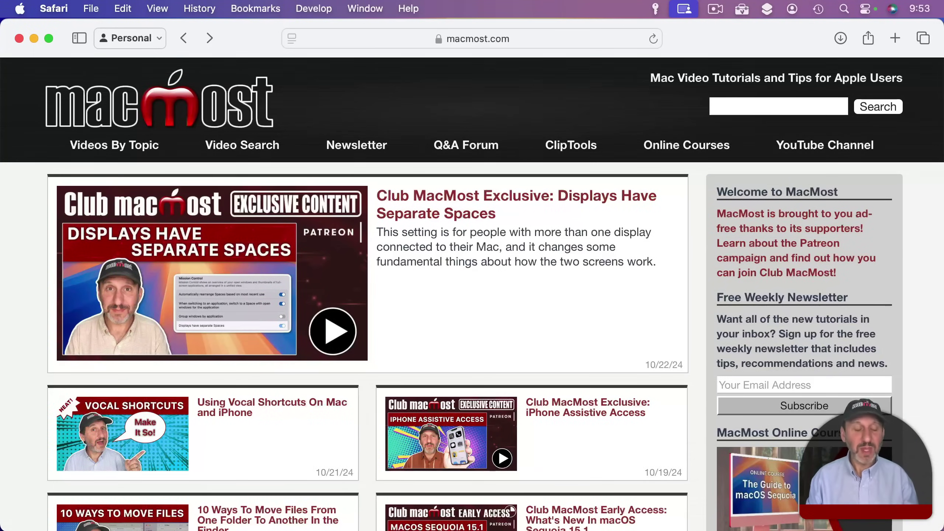
{"action": "key", "text": "alt+Tab"}
{"action": "key", "text": "alt+Tab"}
{"action": "key", "text": "alt+Tab"}
{"action": "key", "text": "alt+Tab"}
{"action": "key", "text": "alt+Tab"}
{"action": "key", "text": "alt+Tab"}
{"action": "key", "text": "alt+Tab"}
{"action": "key", "text": "alt+Tab"}
{"action": "key", "text": "alt+Tab"}
{"action": "key", "text": "alt+Tab"}
{"action": "key", "text": "alt+Tab"}
{"action": "key", "text": "alt+Tab"}
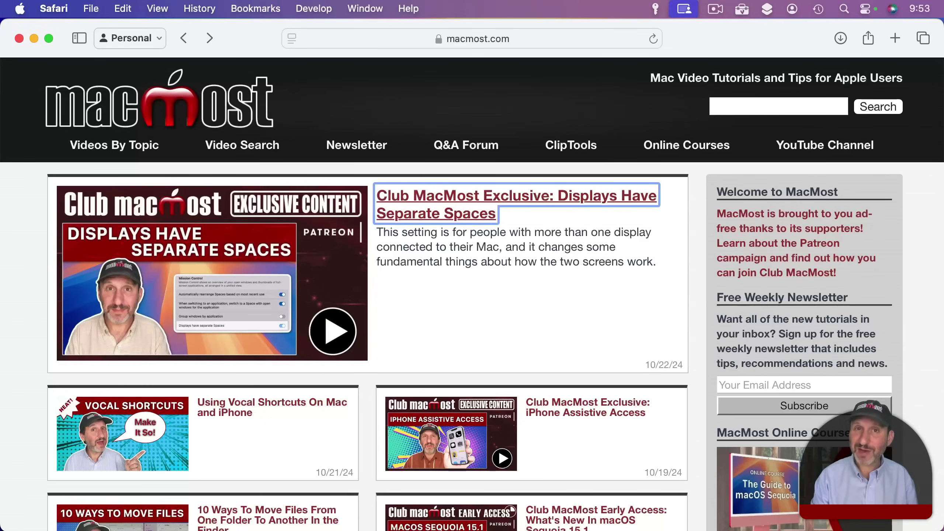
{"action": "key", "text": "Page_Down"}
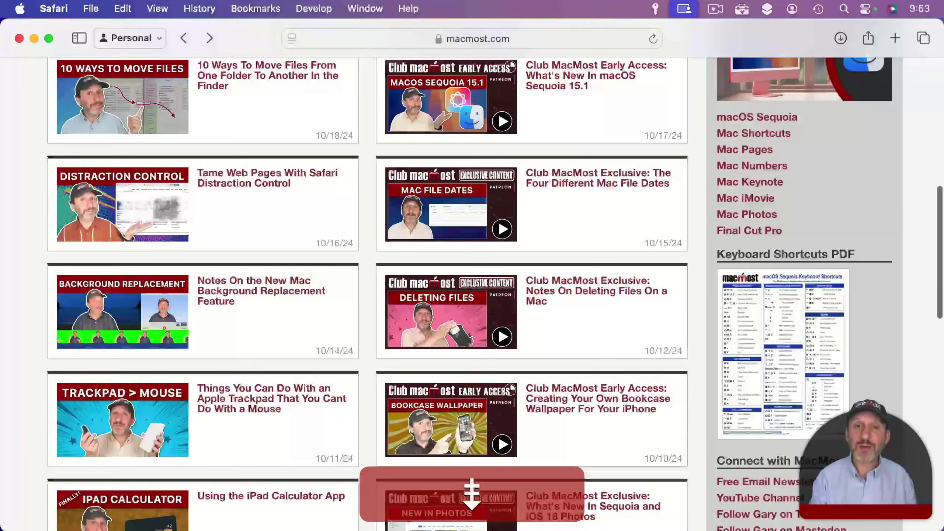
{"action": "key", "text": "Page_Up"}
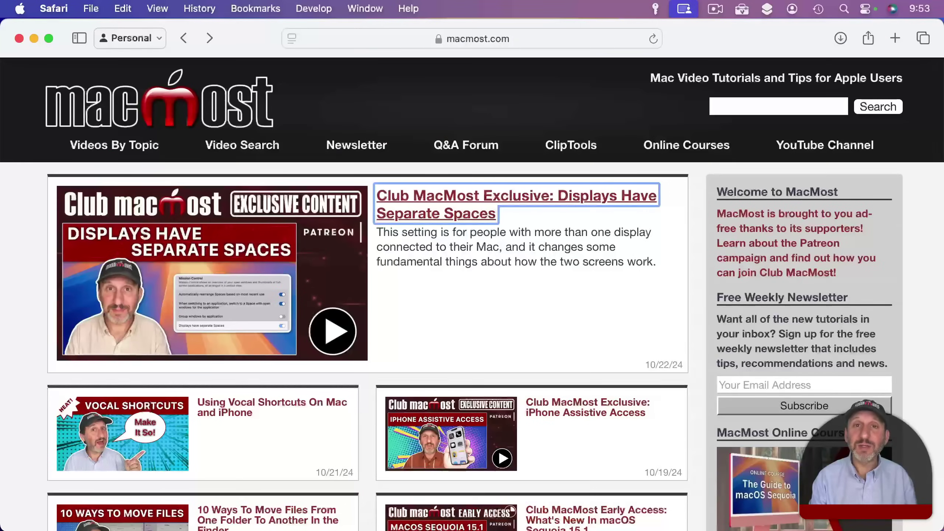